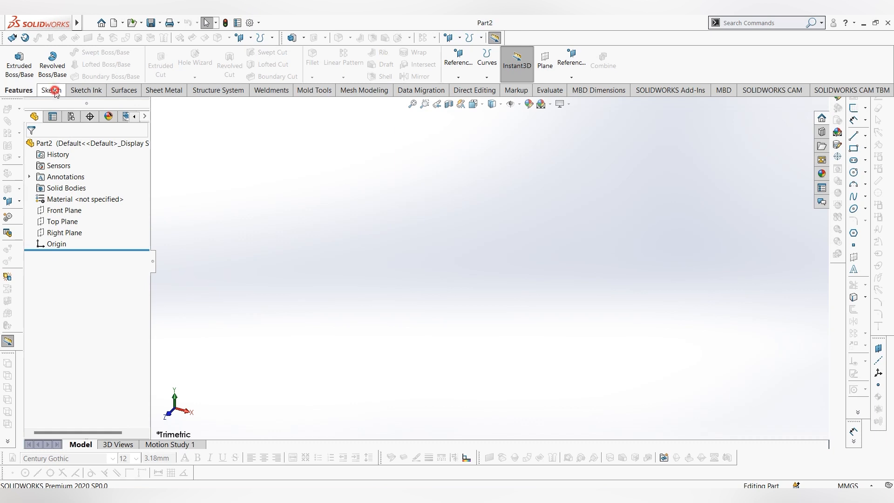
Start a sketch on the Top Plane and draw a center rectangle about 280 by 104 mm centred on the origin.
click(51, 90)
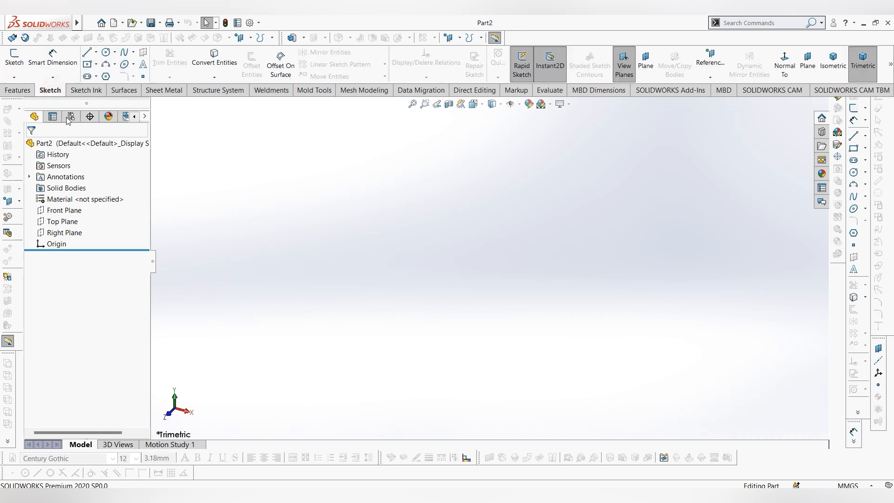
click(72, 227)
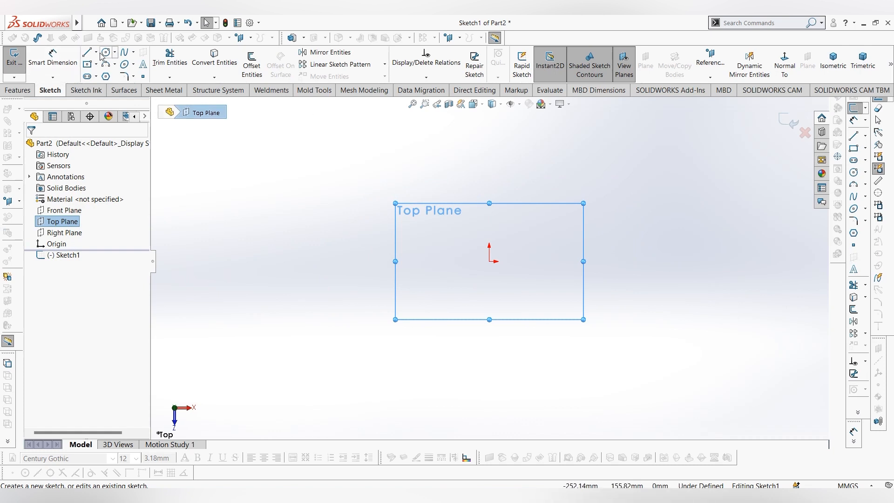
click(87, 64)
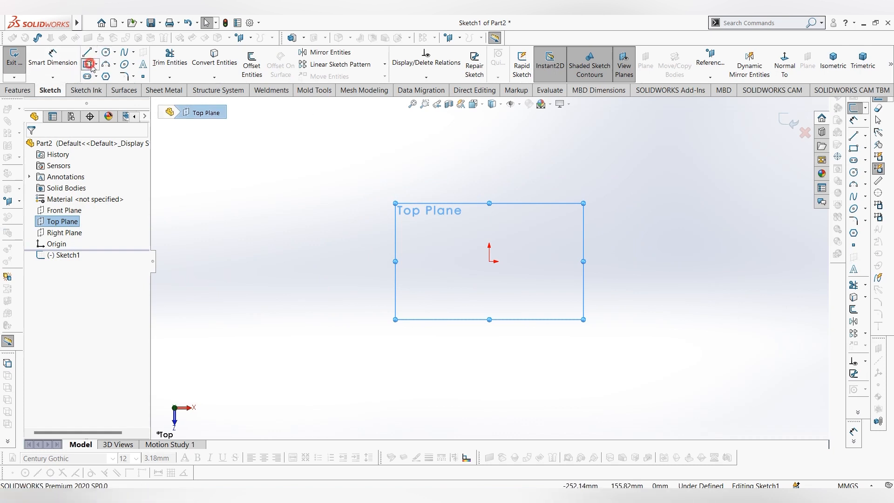
click(490, 261)
click(342, 206)
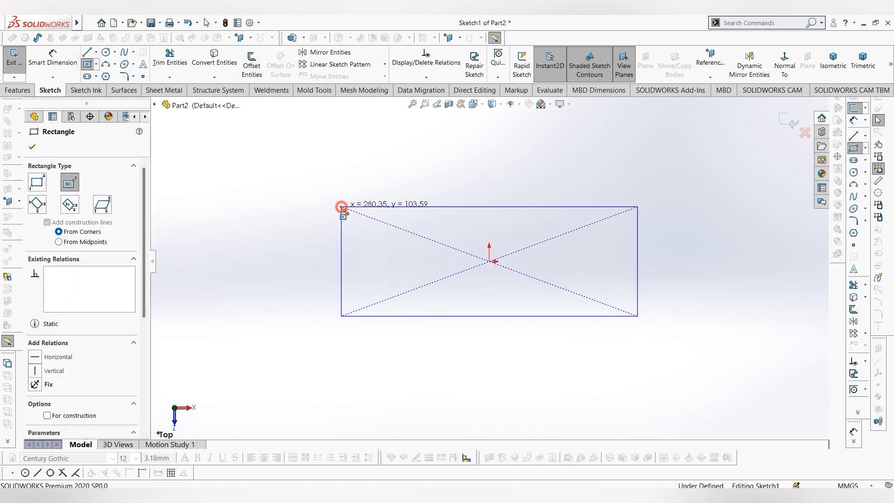
key(Escape)
Dimension the rectangle 330 mm long horizontally and 100 mm wide vertically.
click(53, 59)
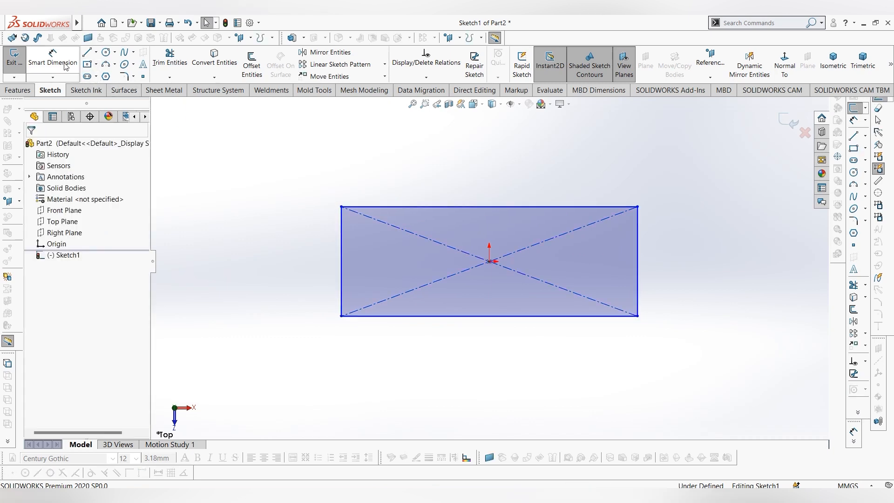
click(440, 206)
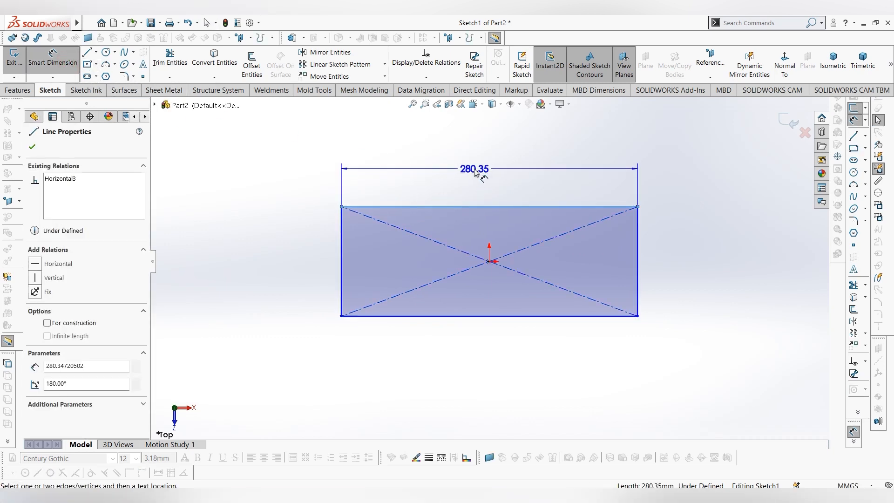
click(474, 168)
text(330)
key(Return)
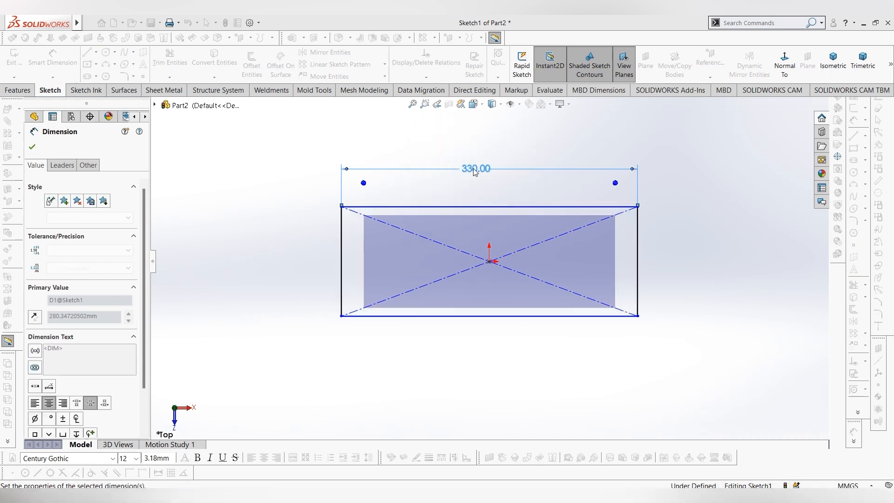
click(342, 251)
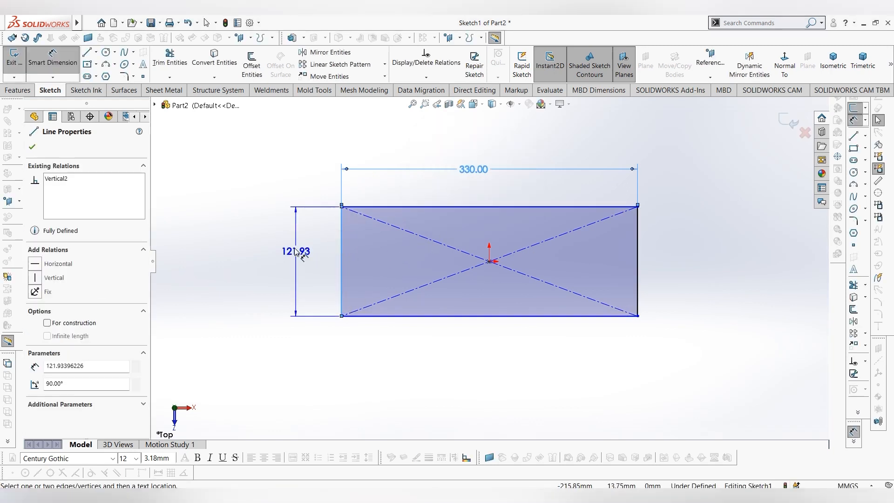
click(295, 248)
text(100)
key(Return)
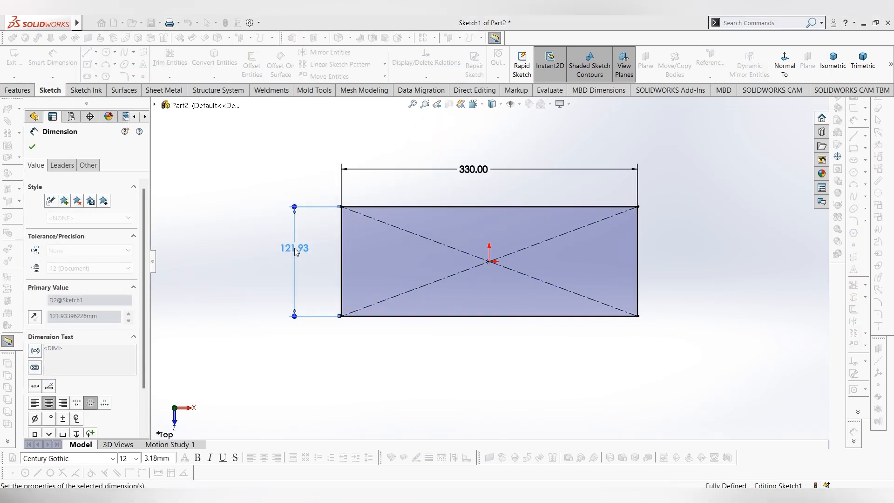
key(Escape)
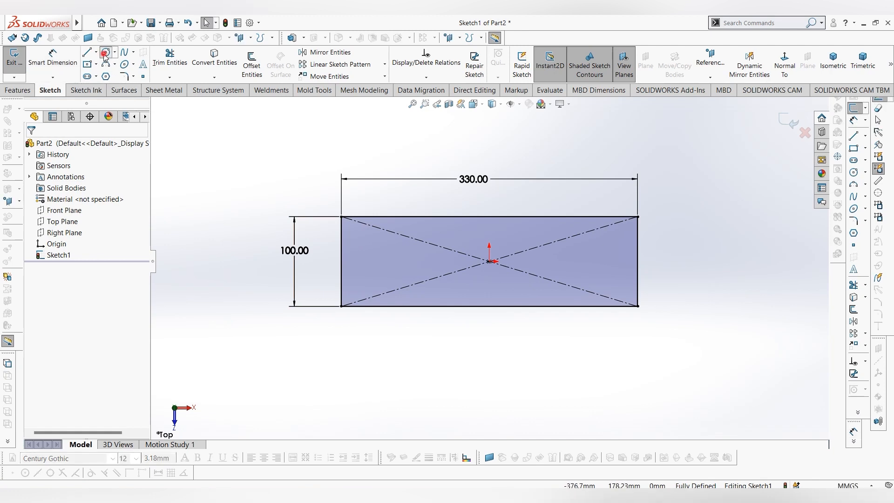
Draw two circles level with the origin inside the rectangle, about 24 mm in diameter near the left end and about 20 mm near the right.
click(105, 52)
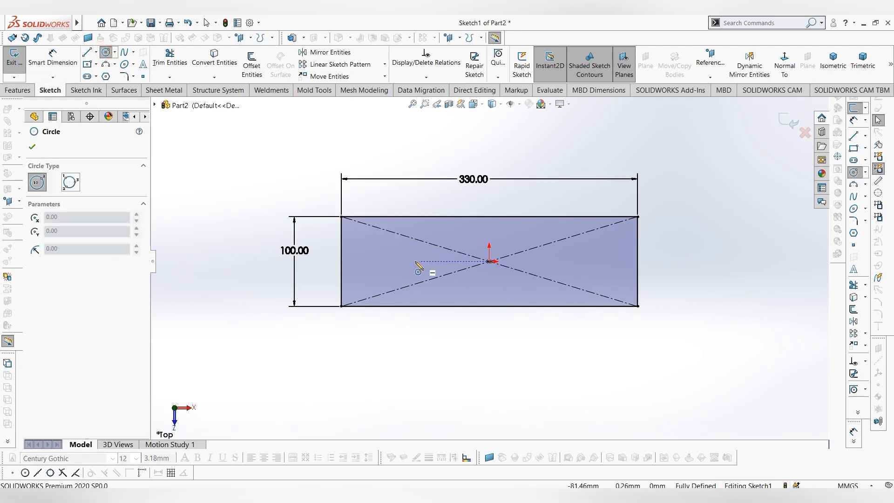
click(371, 261)
click(381, 261)
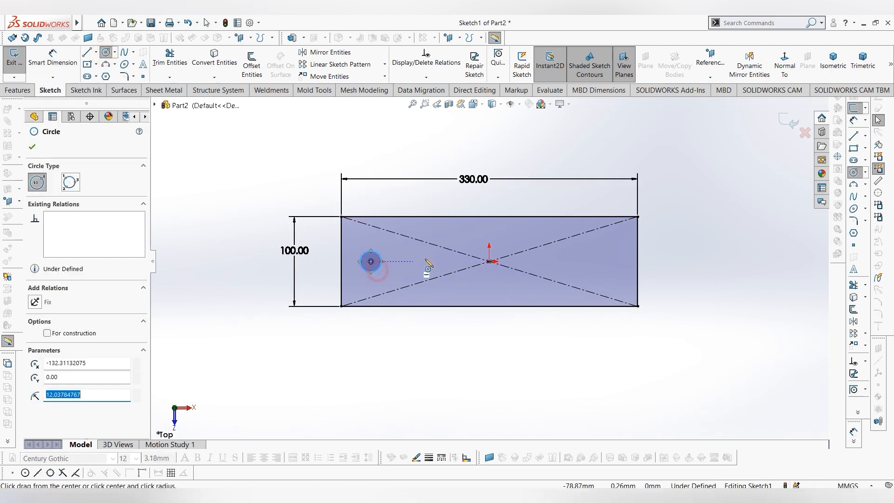
click(581, 261)
click(592, 261)
key(Escape)
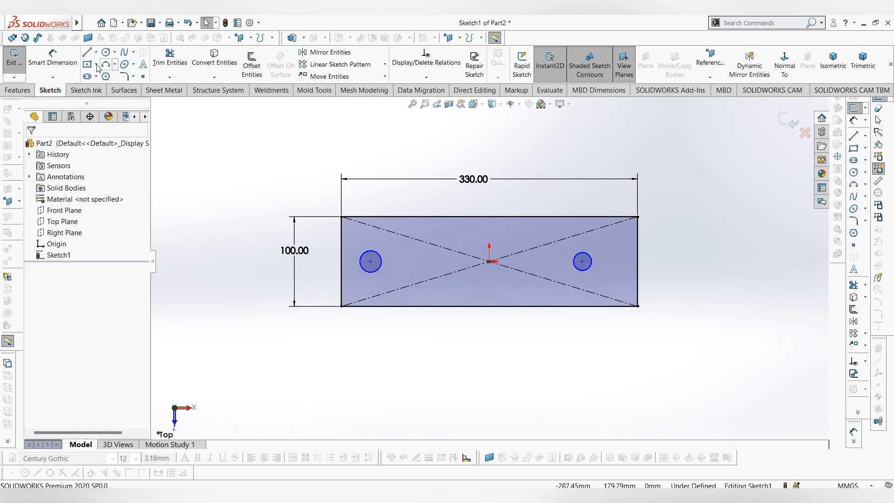
Dimension the left circle's centre 38 mm horizontally from the rectangle's lower-left corner.
click(70, 64)
click(371, 261)
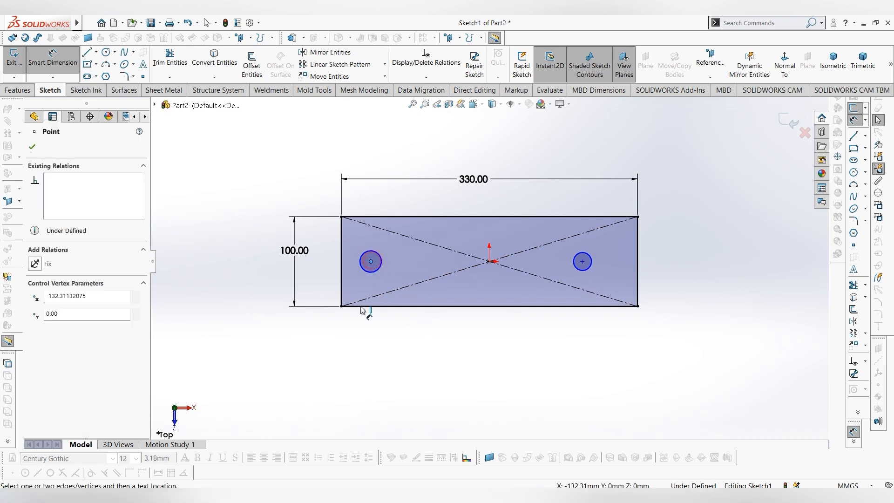
click(341, 306)
click(368, 332)
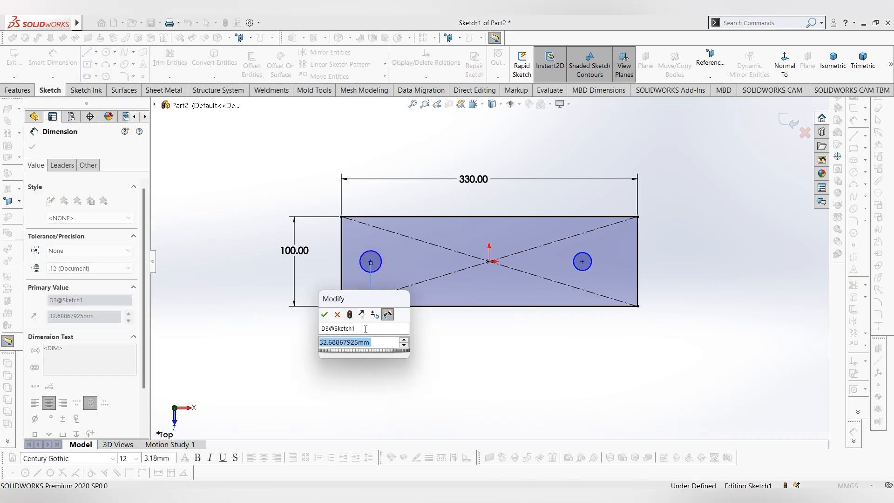
text(38)
key(Return)
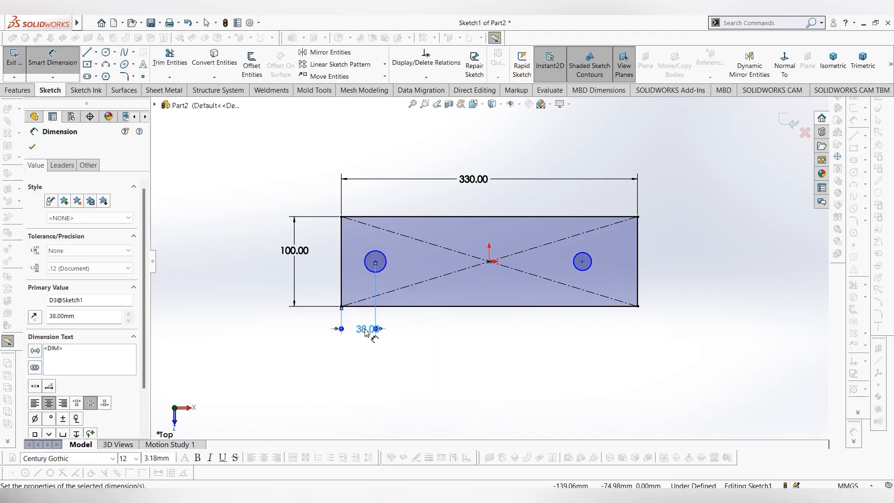
Dimension the right circle's centre 38 mm horizontally from the rectangle's lower-right corner.
click(583, 262)
click(638, 307)
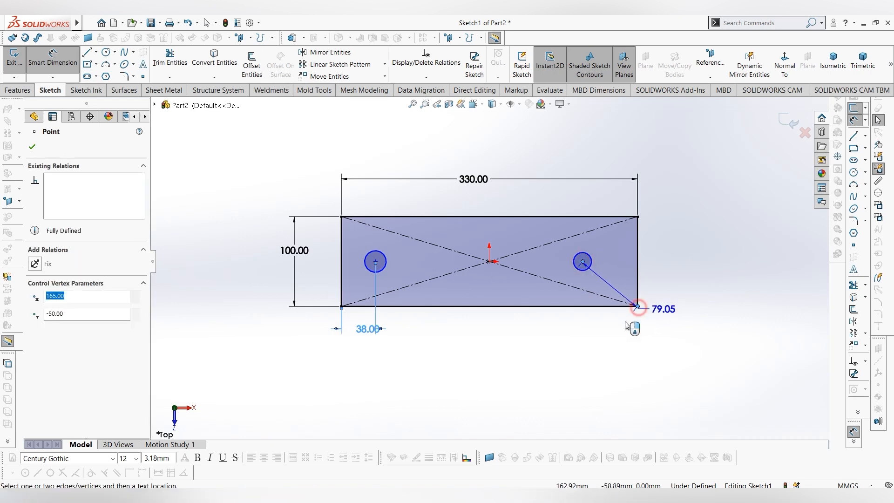
click(624, 329)
text(38)
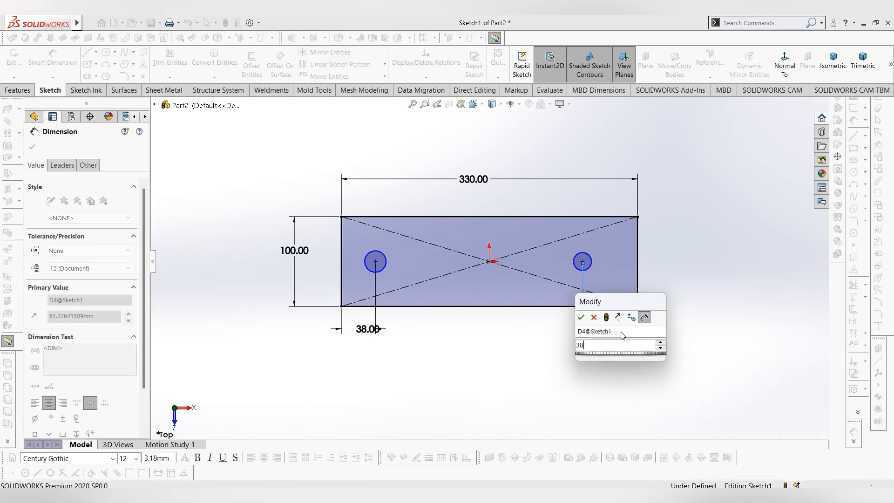
key(Return)
key(Escape)
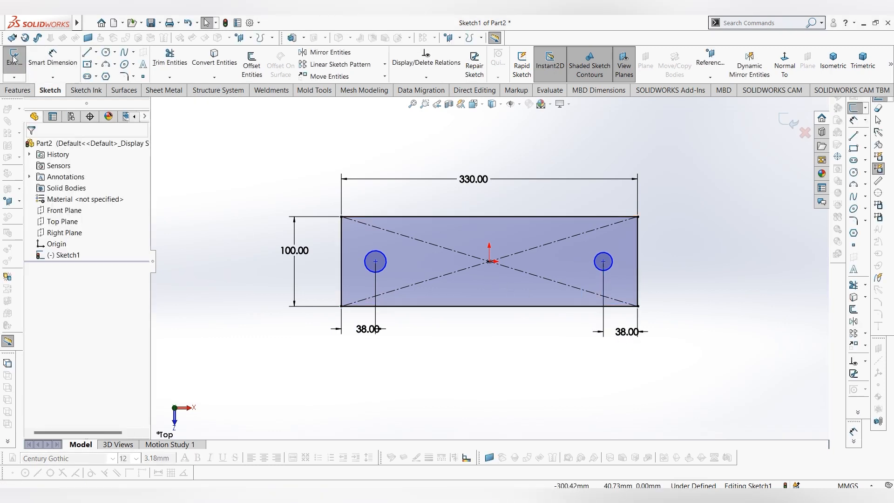
Set the diameters of both the left and right circles to 22 mm.
click(53, 58)
click(366, 253)
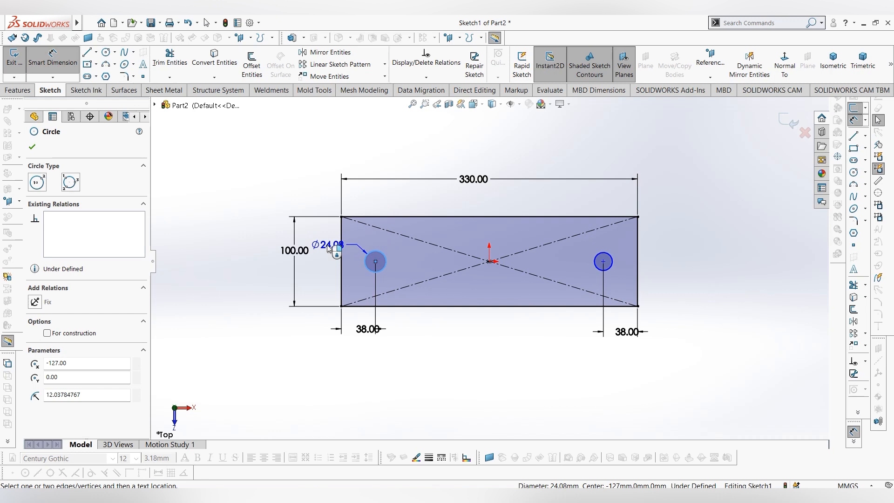
click(329, 247)
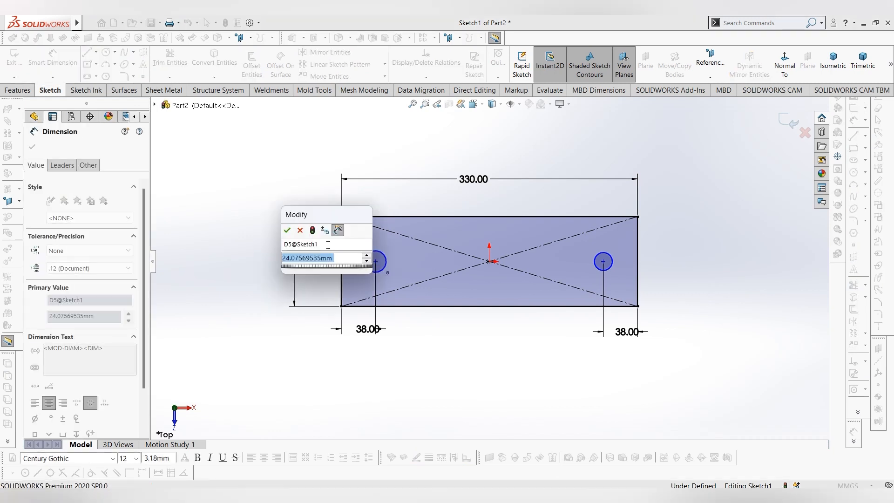
text(22)
key(Return)
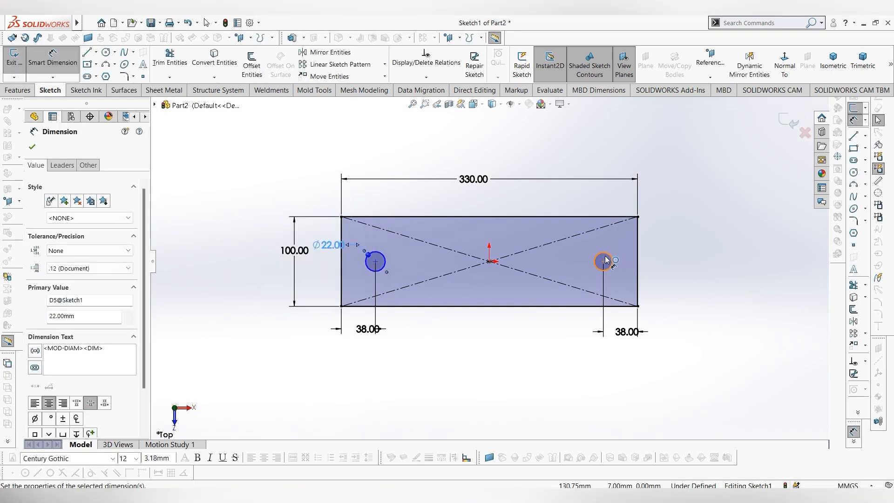
click(606, 260)
click(659, 239)
text(2)
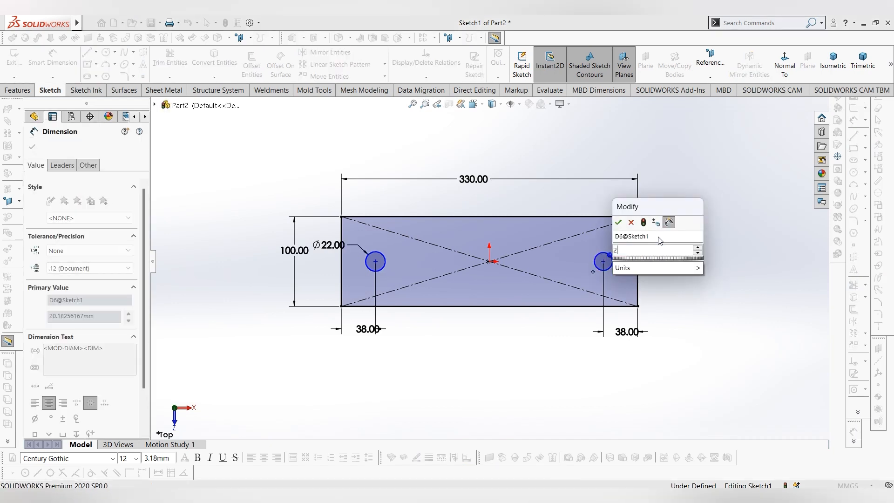
text(2)
key(Return)
key(Escape)
Extrude the rectangle with its two holes as a blind boss 32 mm deep.
middle_drag(685, 262, 713, 194)
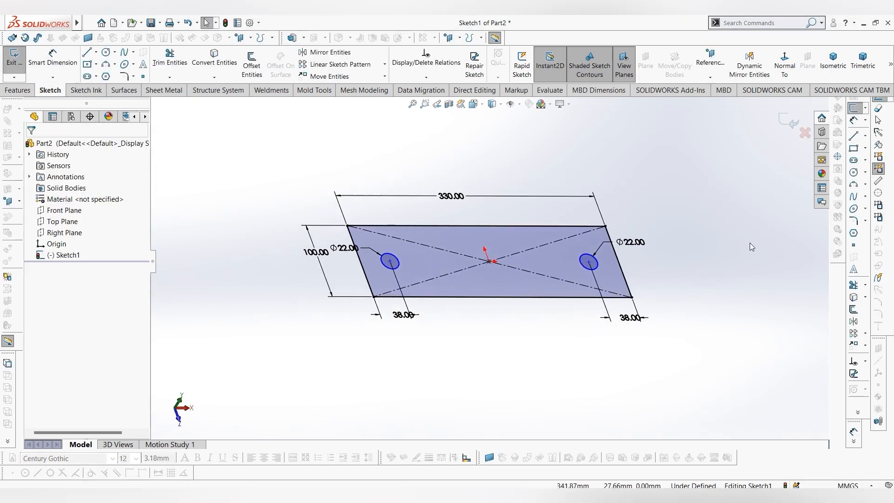
click(30, 91)
click(20, 68)
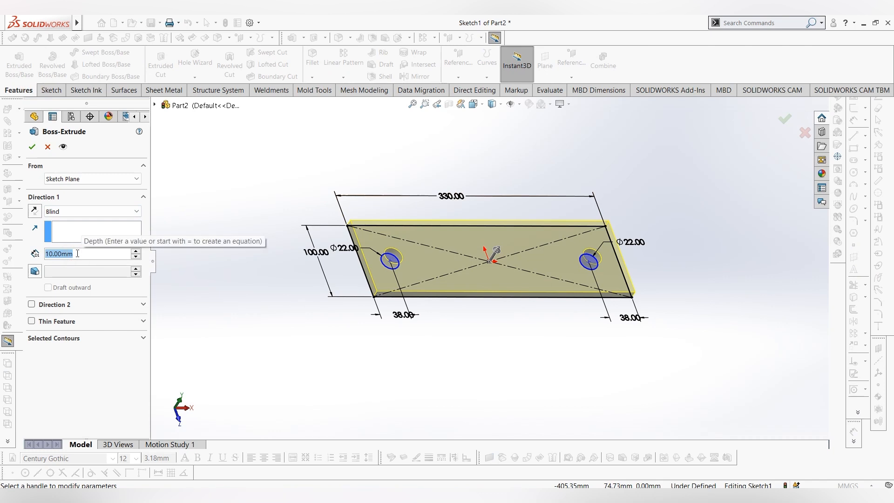
scroll(78, 257, up, 1)
text(32)
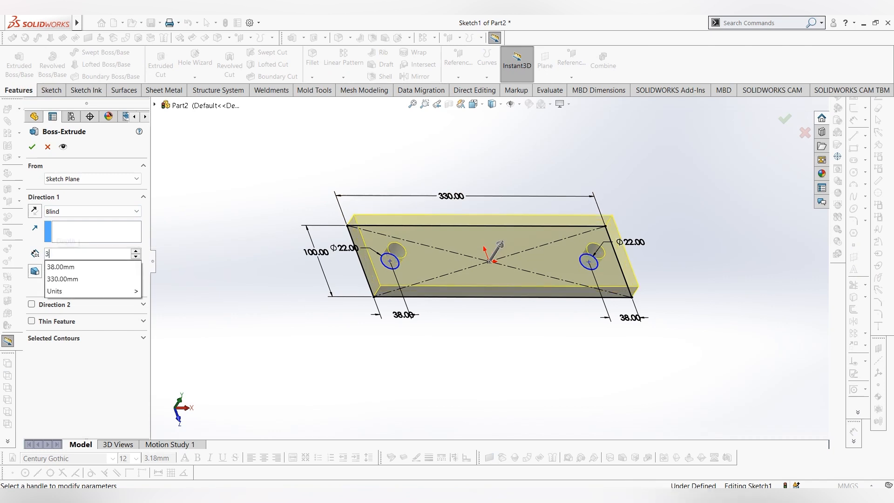
key(Return)
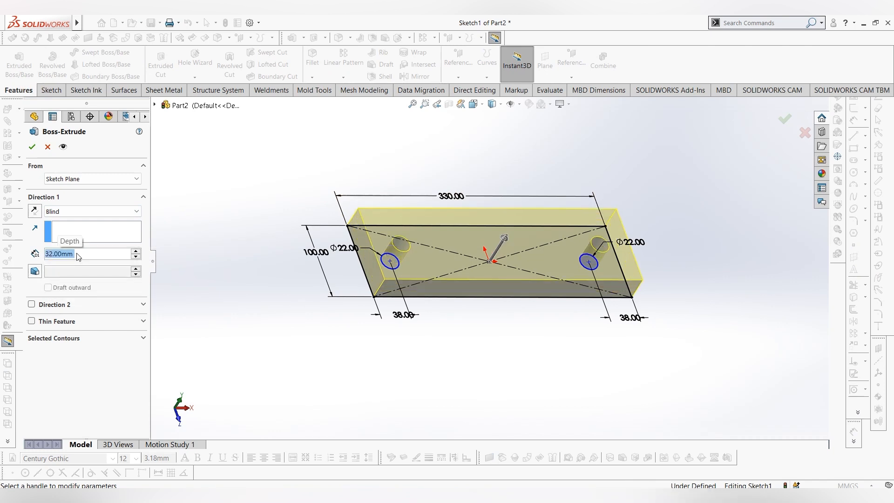
click(31, 147)
click(683, 207)
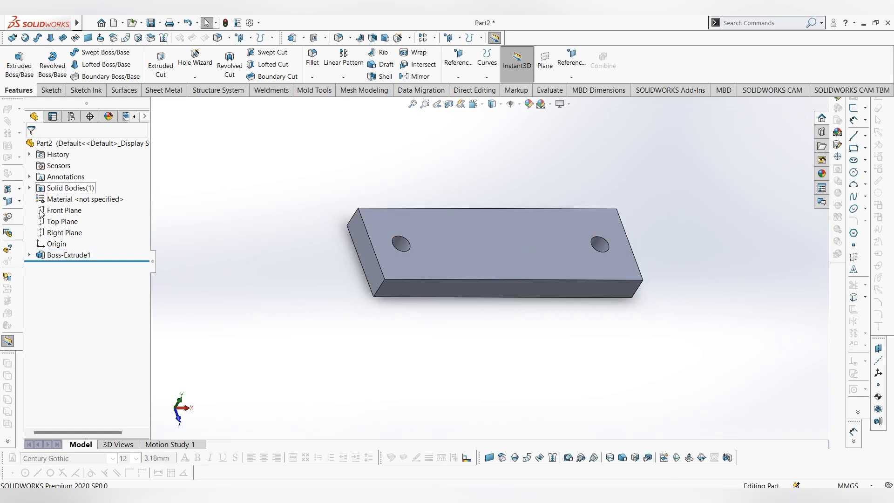
Start a sketch on the Front Plane and draw a circle of about 38 mm radius above the plate, centred about 15 mm left of the origin.
click(55, 210)
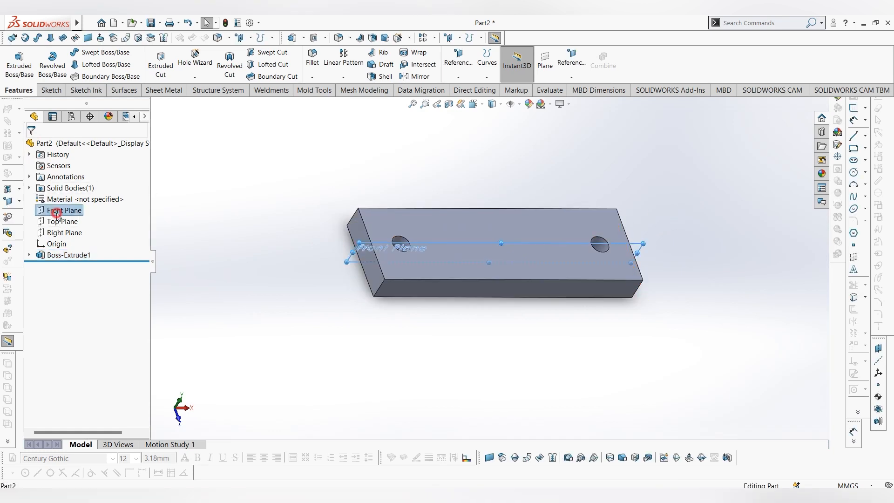
click(68, 200)
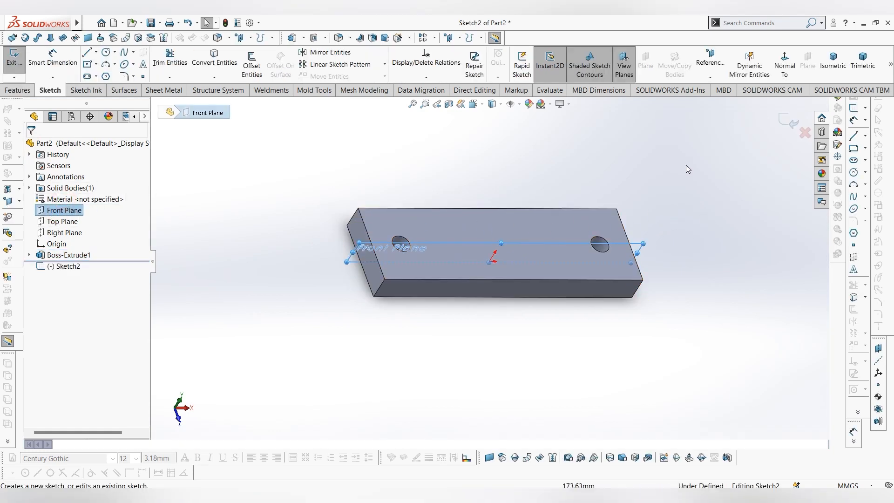
click(791, 68)
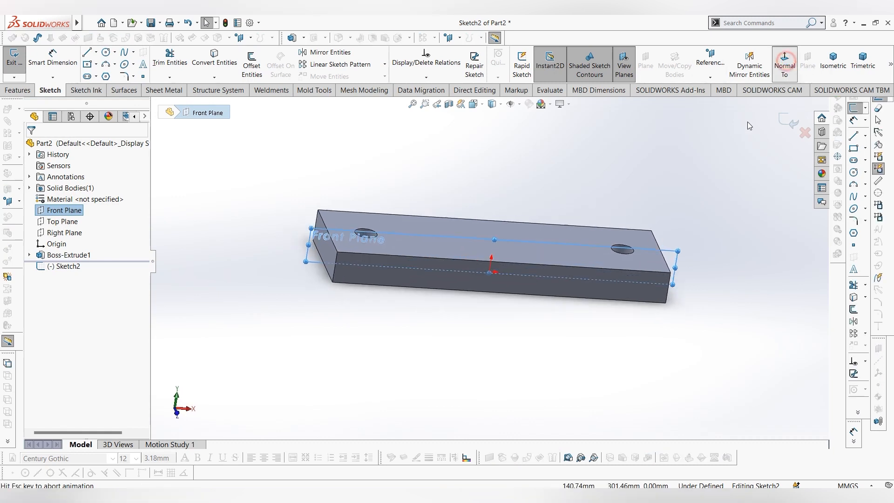
click(578, 218)
scroll(585, 210, up, 3)
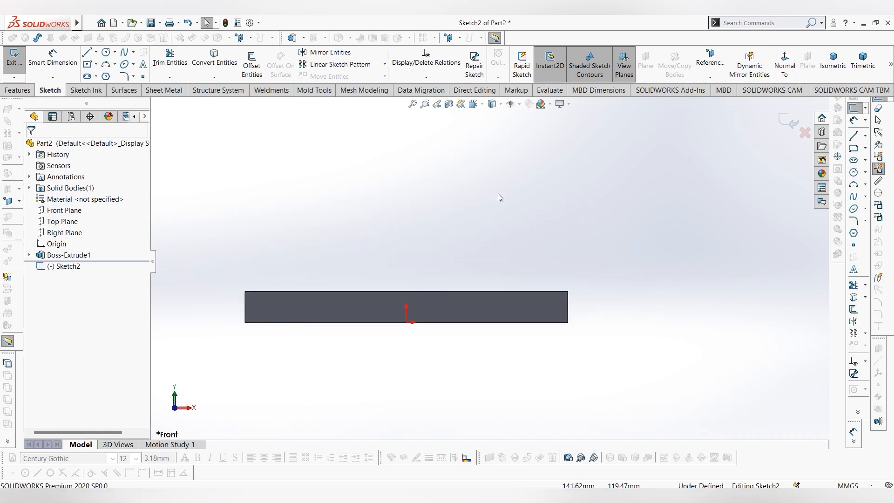
click(111, 52)
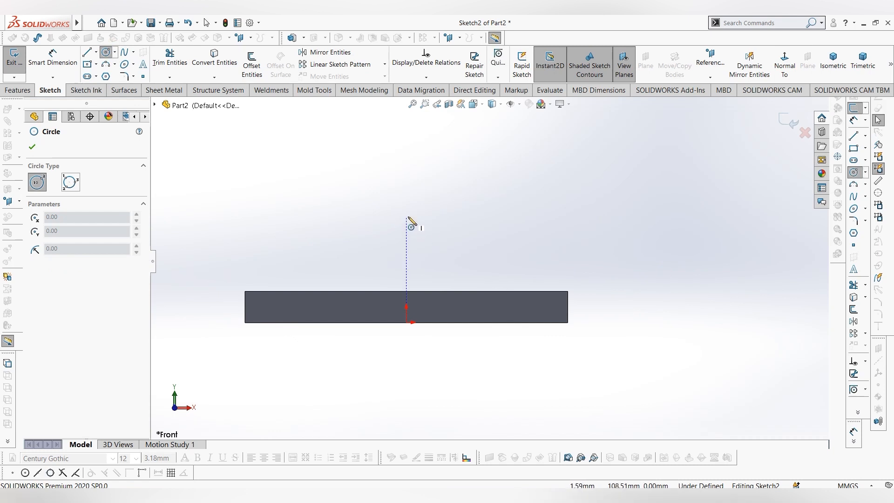
click(392, 208)
click(409, 239)
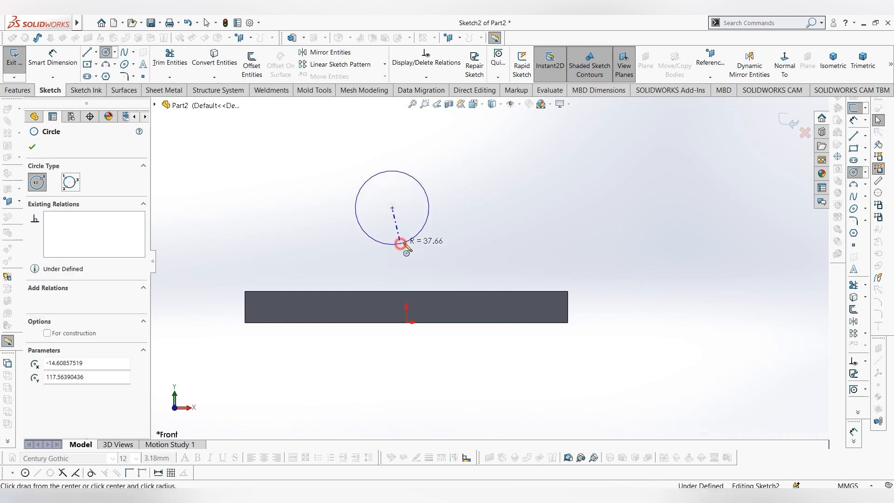
key(Escape)
Dimension the circle's centre horizontally from the plate's lower-left corner at 152+38 mm, giving 190 mm.
click(53, 58)
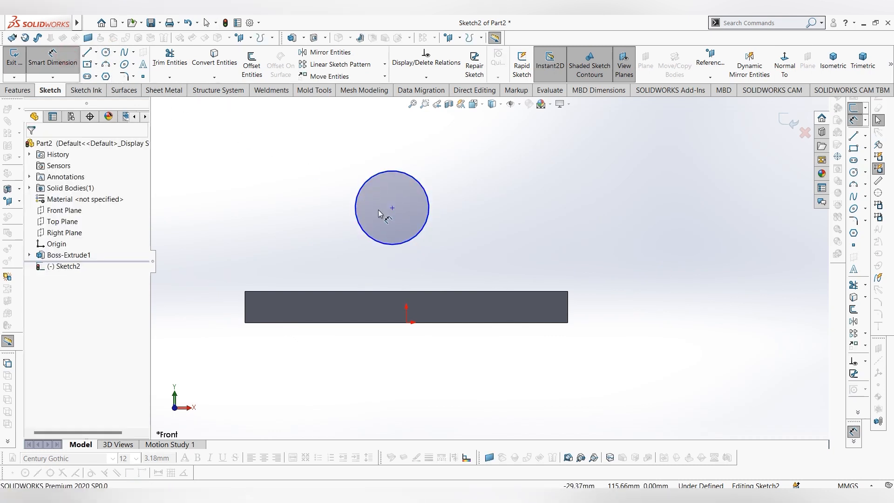
click(392, 207)
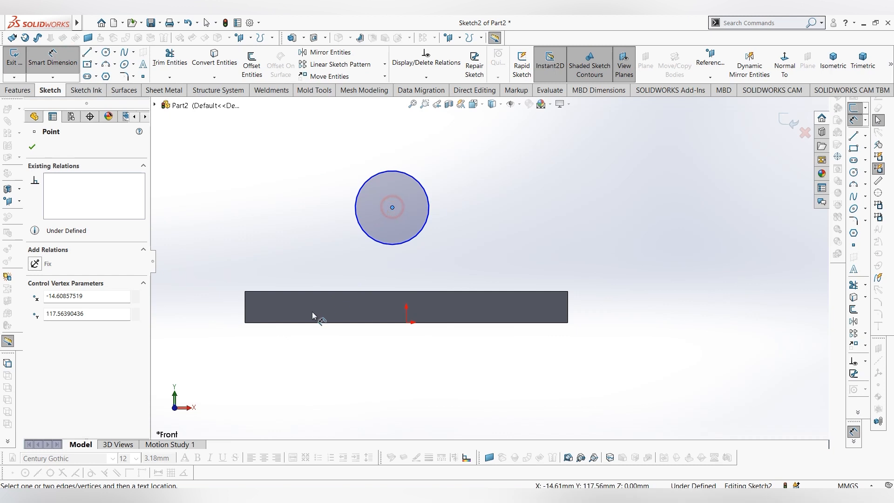
click(245, 323)
click(319, 361)
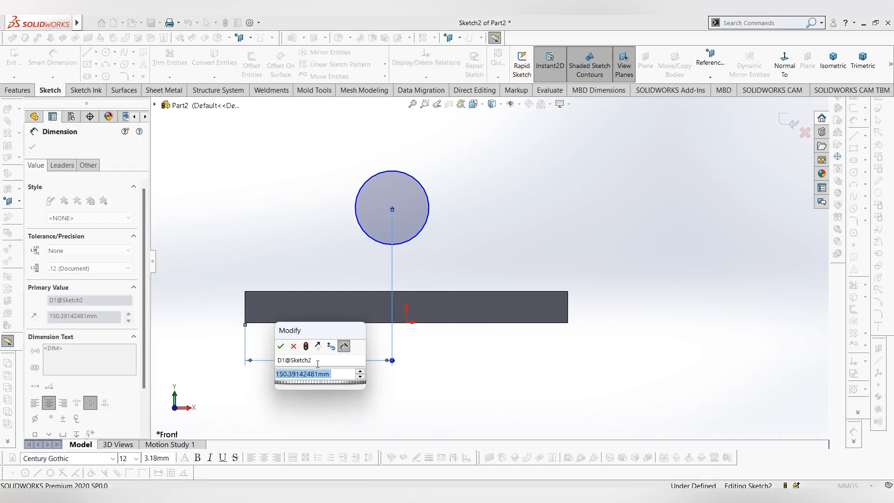
text(152+)
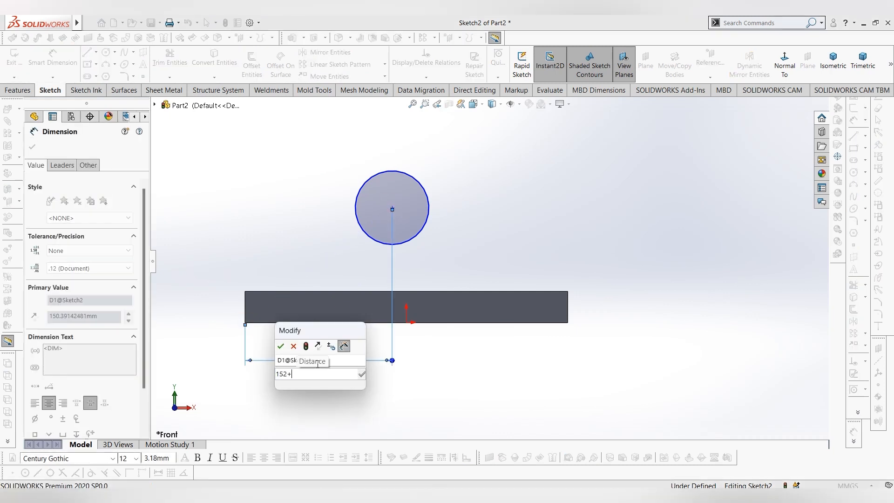
text(38)
key(Return)
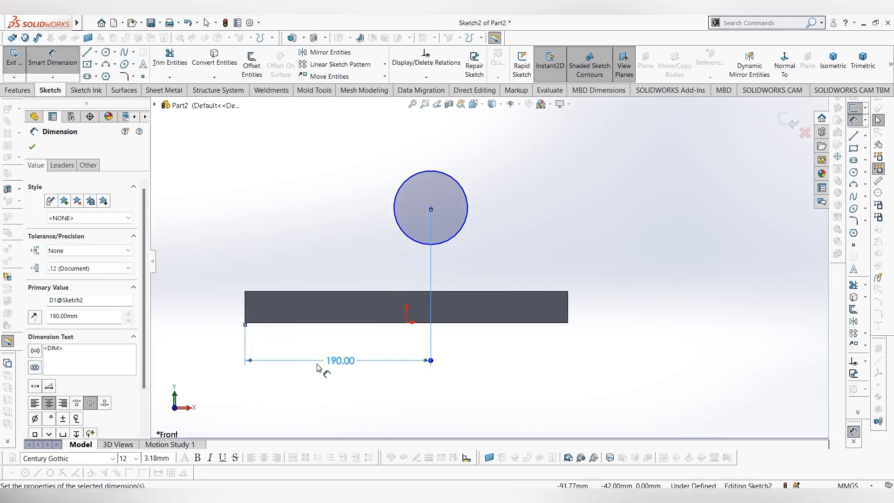
key(Escape)
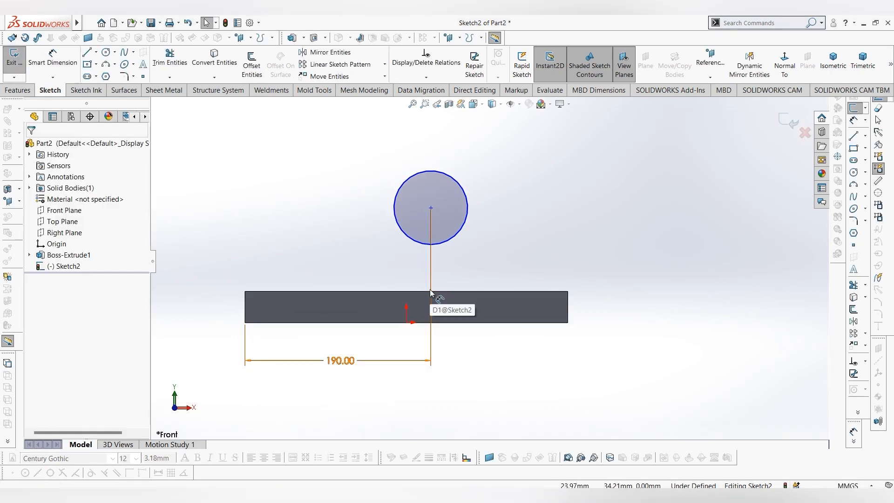
Dimension the circle's centre 132 mm vertically above the plate's lower-left corner.
click(69, 54)
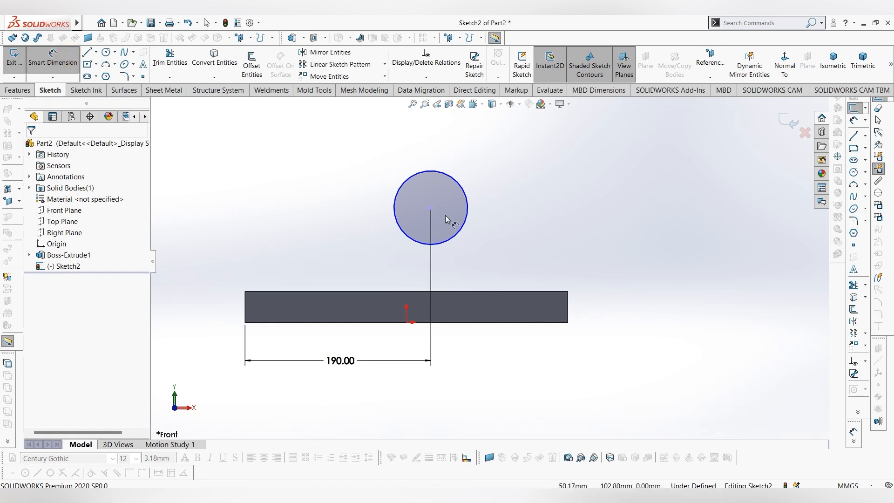
click(431, 208)
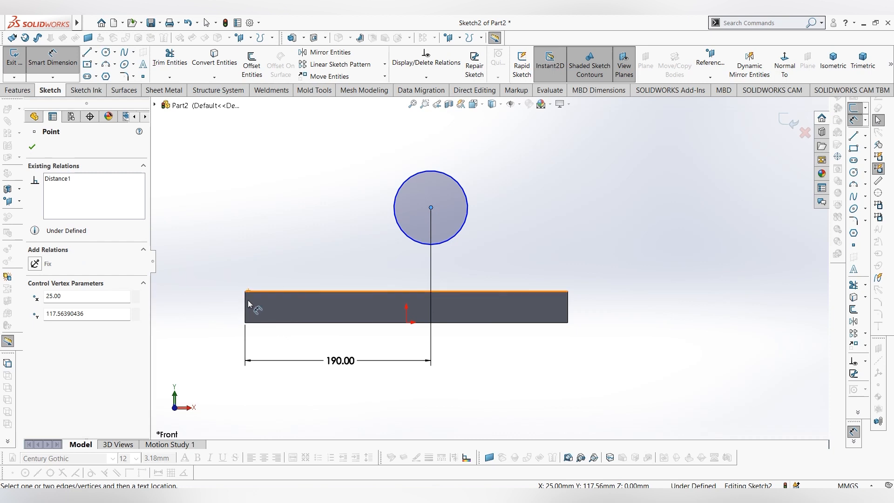
click(245, 324)
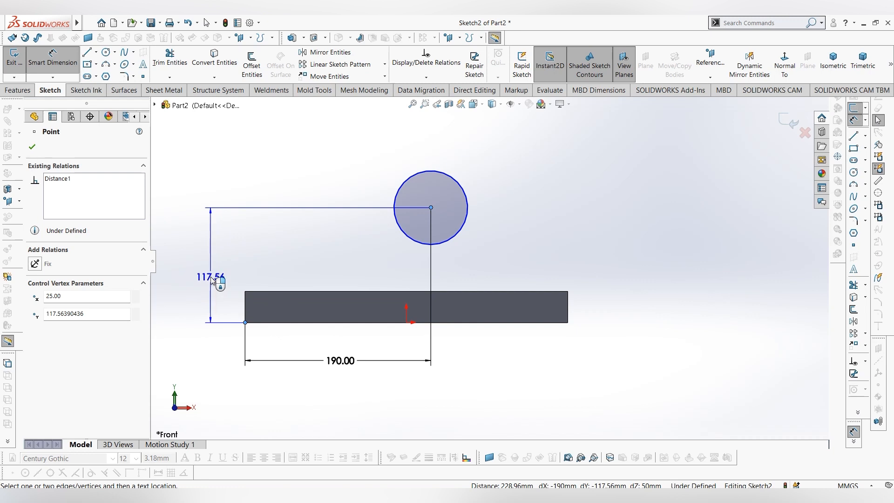
click(212, 280)
text(132)
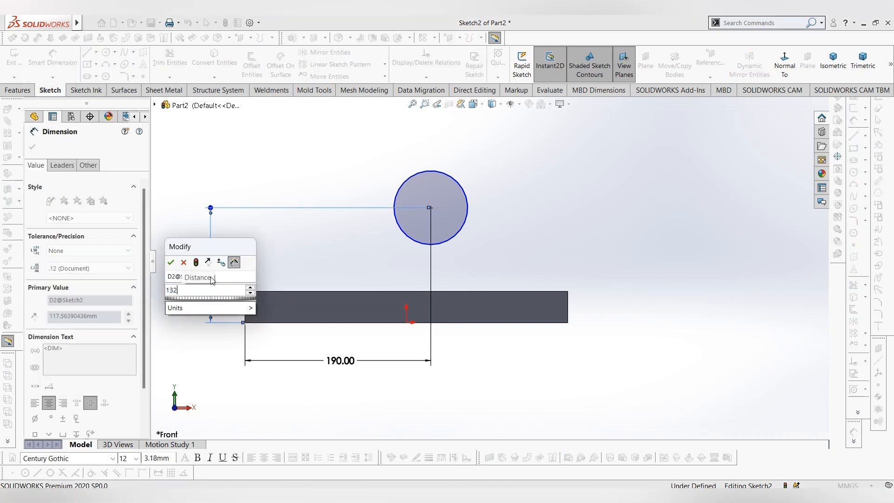
key(Return)
key(Escape)
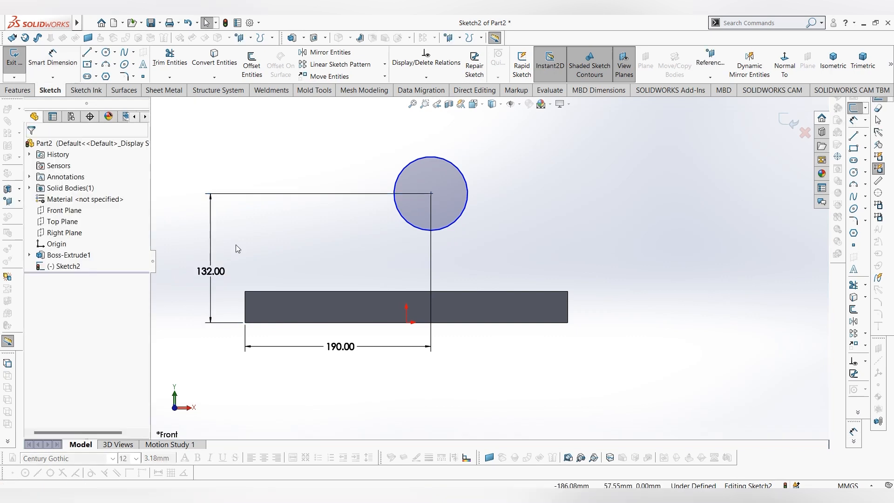
Draw a smaller concentric circle of about 17.5 mm radius inside the existing circle.
click(65, 70)
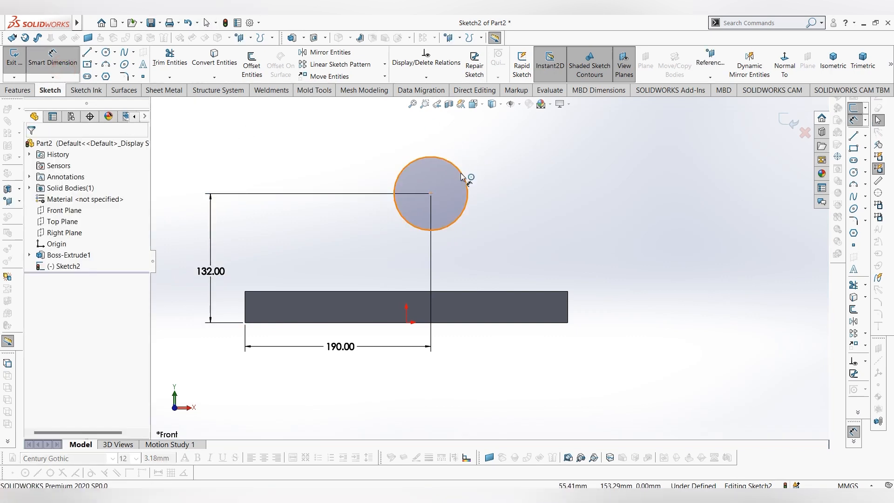
click(106, 52)
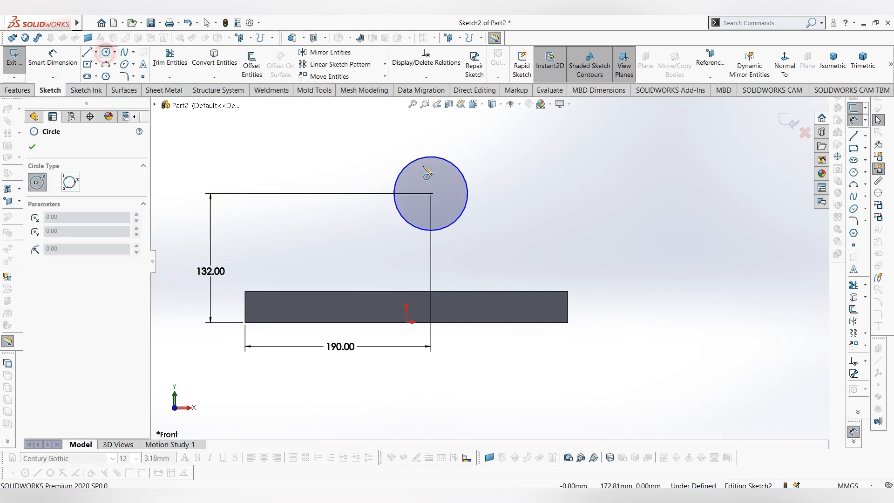
click(431, 193)
click(441, 208)
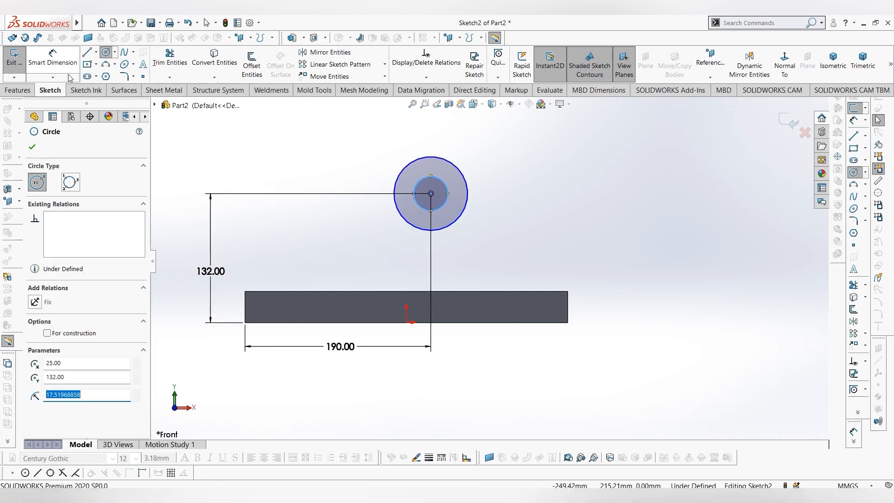
Set the outer circle's diameter to 88 mm and the inner circle's diameter to 62 mm.
click(53, 60)
click(464, 176)
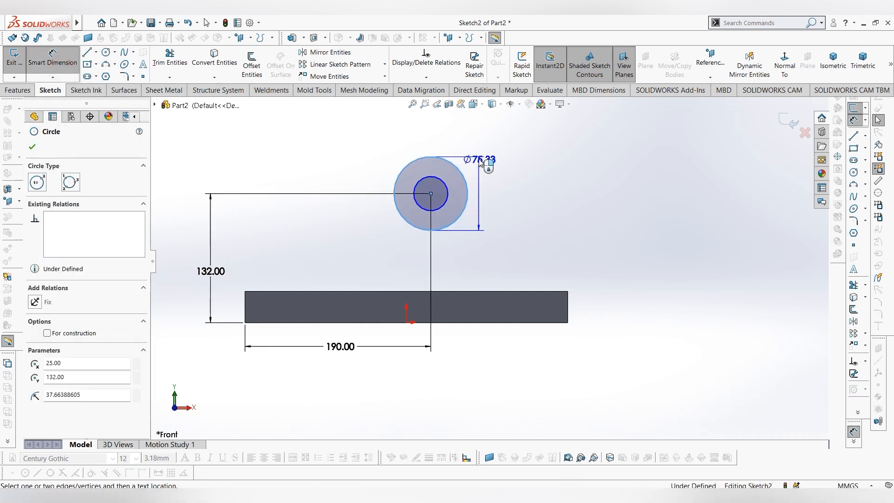
click(482, 160)
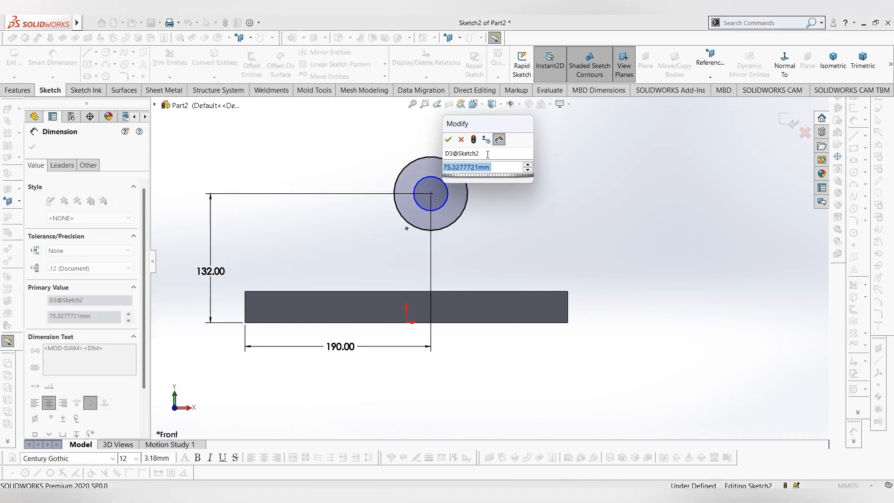
text(88)
key(Return)
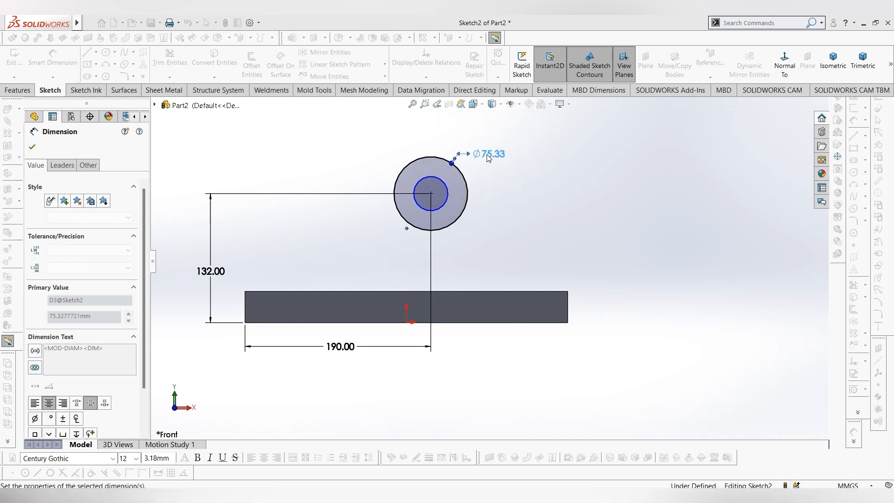
click(447, 190)
click(498, 182)
text(62)
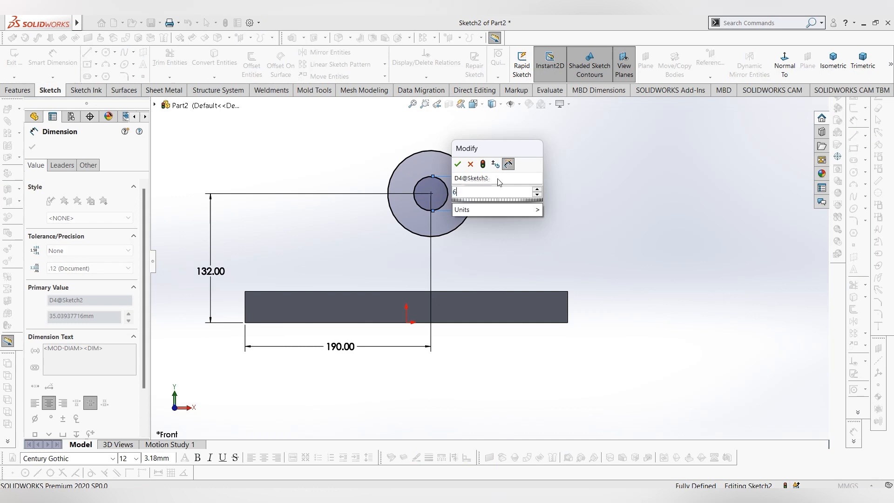
key(Return)
key(Escape)
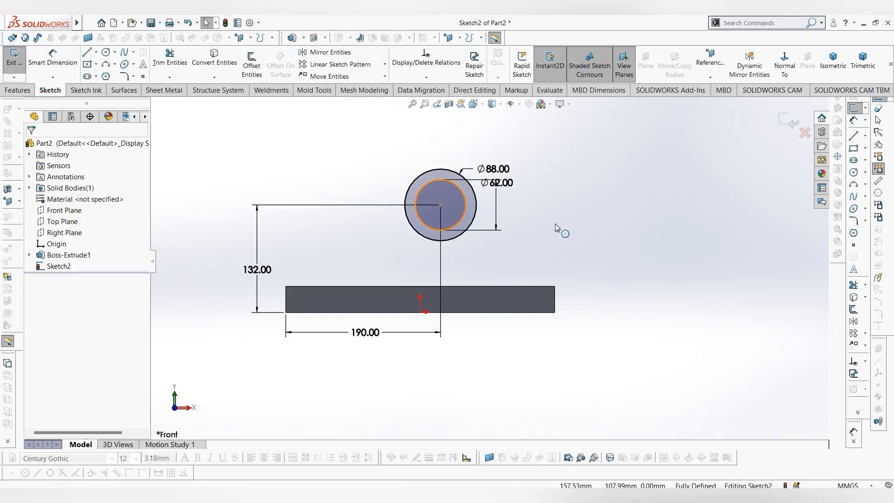
Extrude the ring profile as a Mid Plane boss 114 mm deep with merged result.
key(ctrl+7)
click(27, 88)
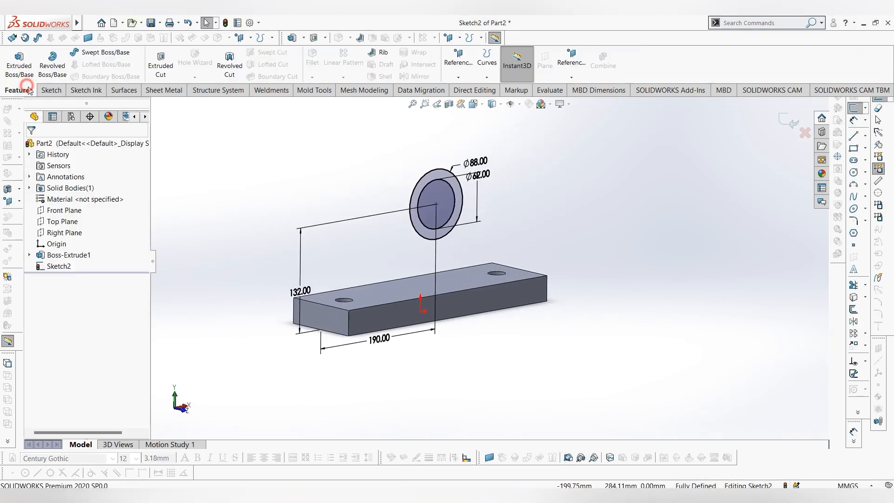
click(25, 71)
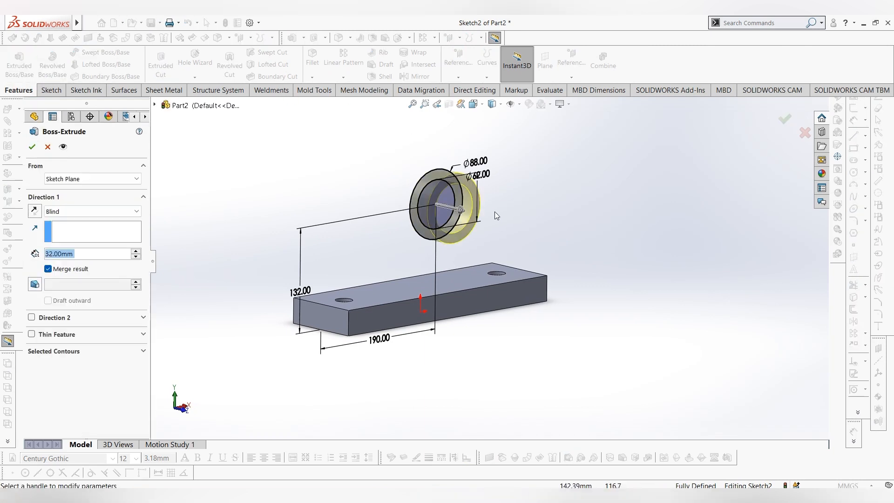
click(84, 215)
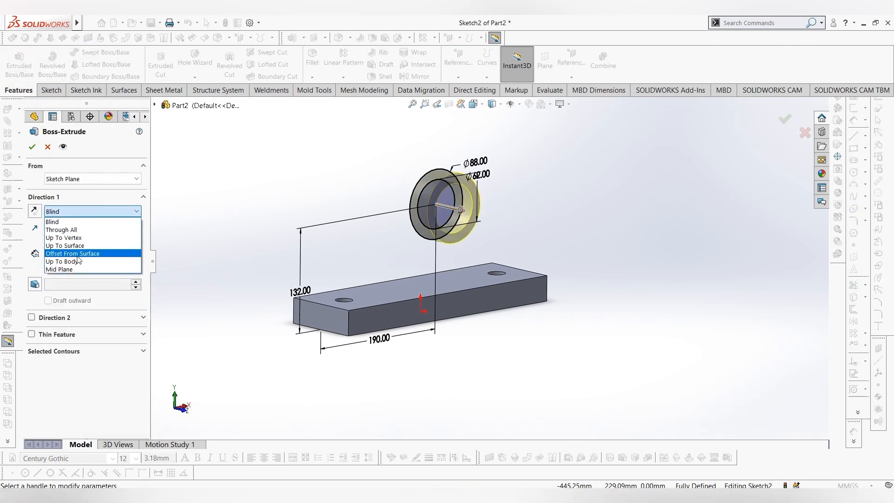
click(80, 265)
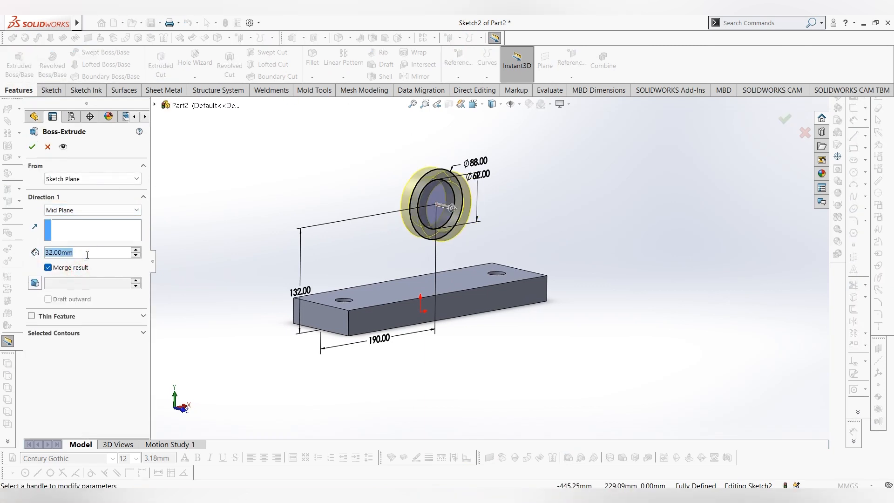
text(114)
key(Return)
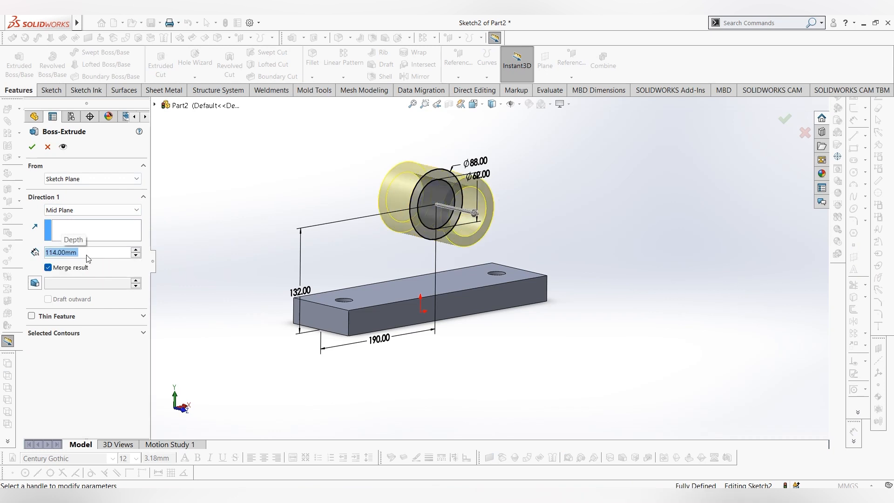
click(31, 147)
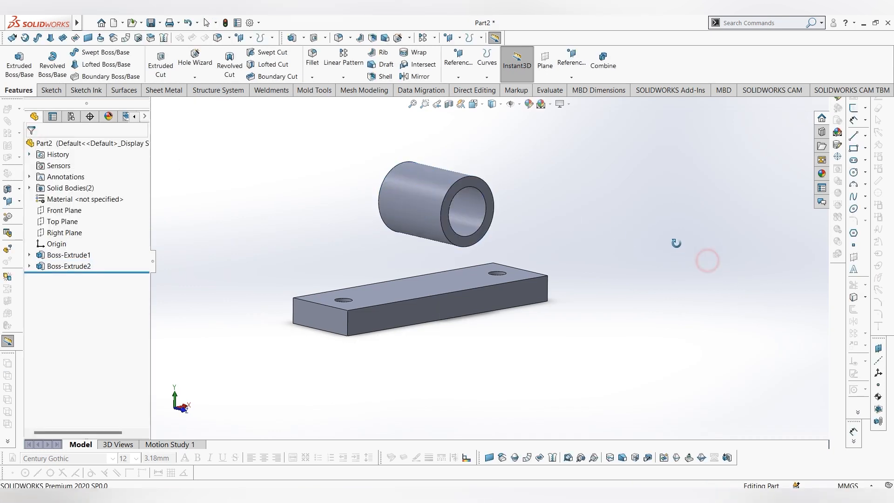
Start a sketch on the plate's long front face and draw a vertical line from the ring's rightmost point down past the plate's bottom edge.
middle_drag(676, 243, 655, 237)
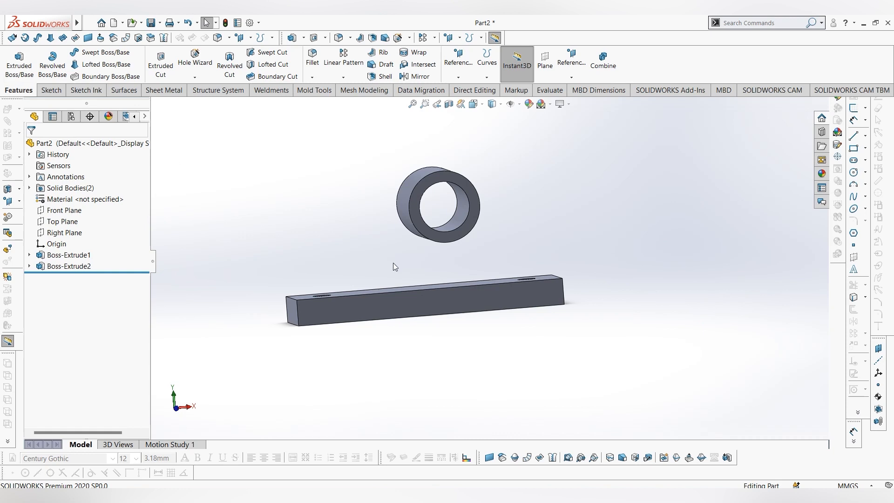
click(421, 293)
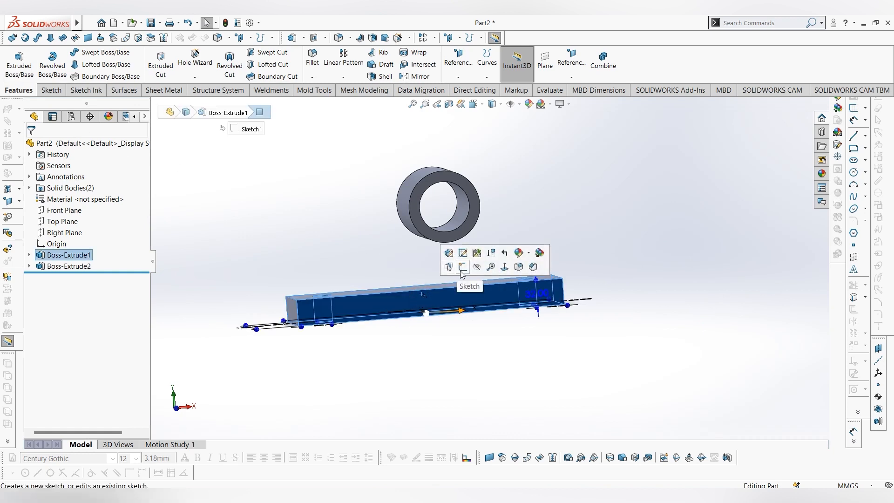
click(462, 271)
click(778, 60)
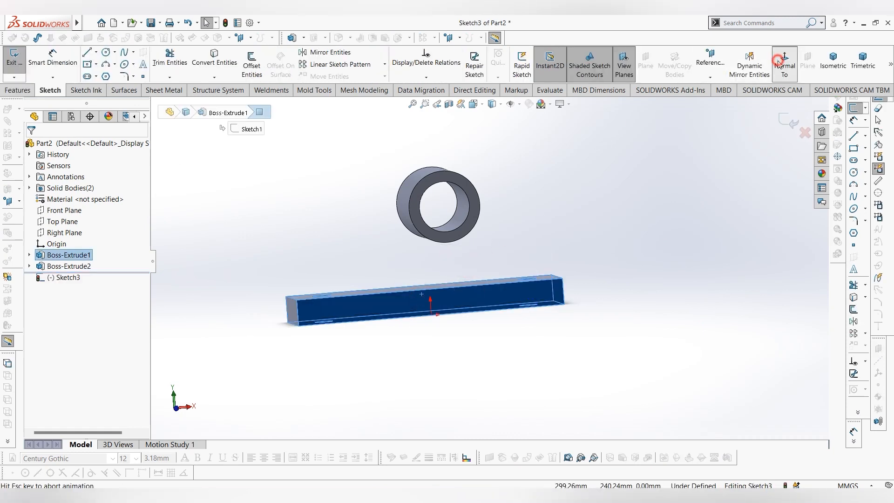
click(668, 234)
scroll(358, 282, up, 4)
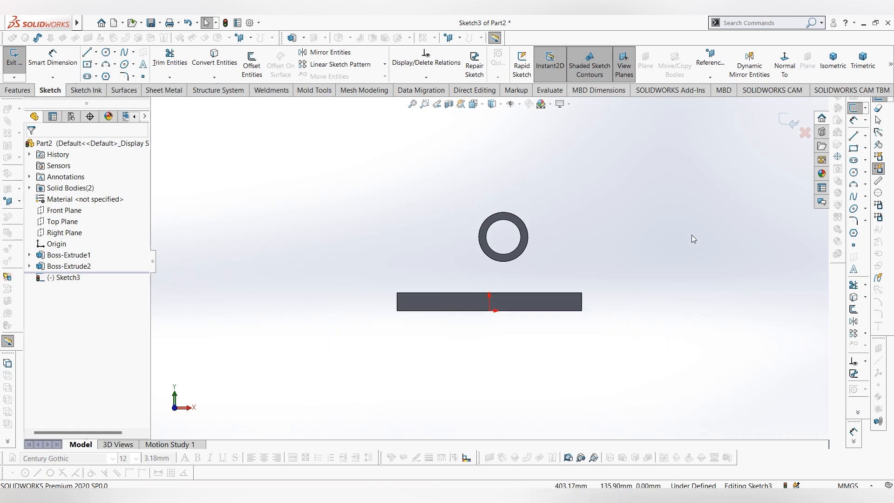
scroll(672, 235, down, 2)
click(87, 52)
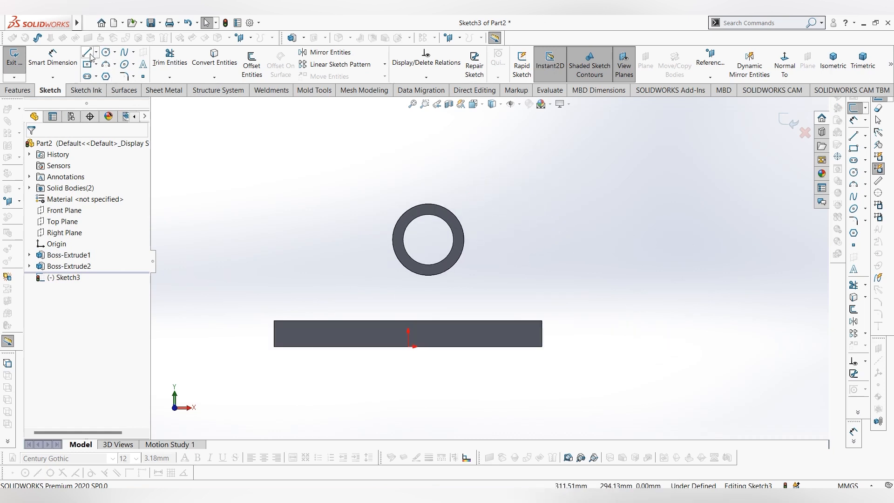
click(464, 241)
click(464, 362)
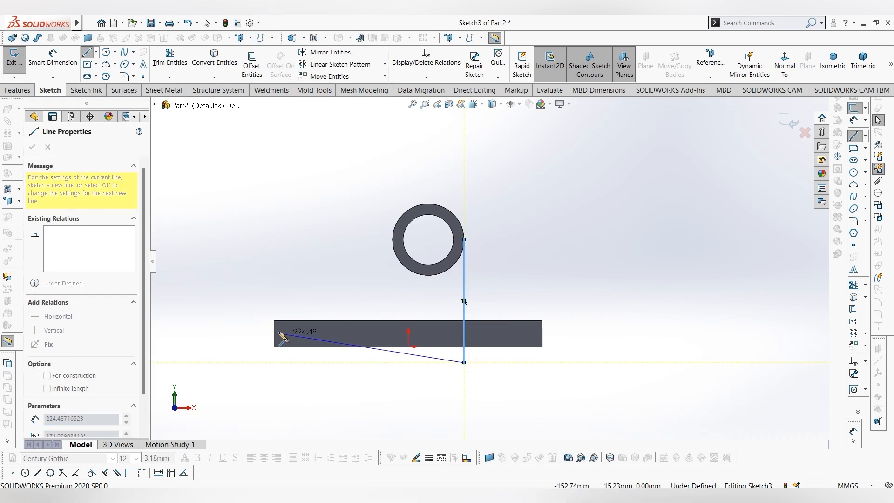
key(Escape)
Draw a horizontal line about 392 mm long from the plate's upper-left corner along its top edge, extending past the right end.
click(88, 54)
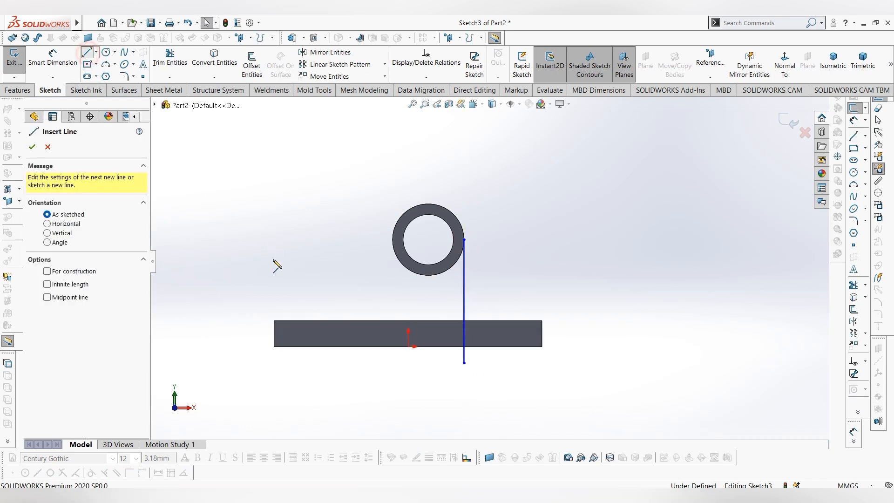
click(274, 320)
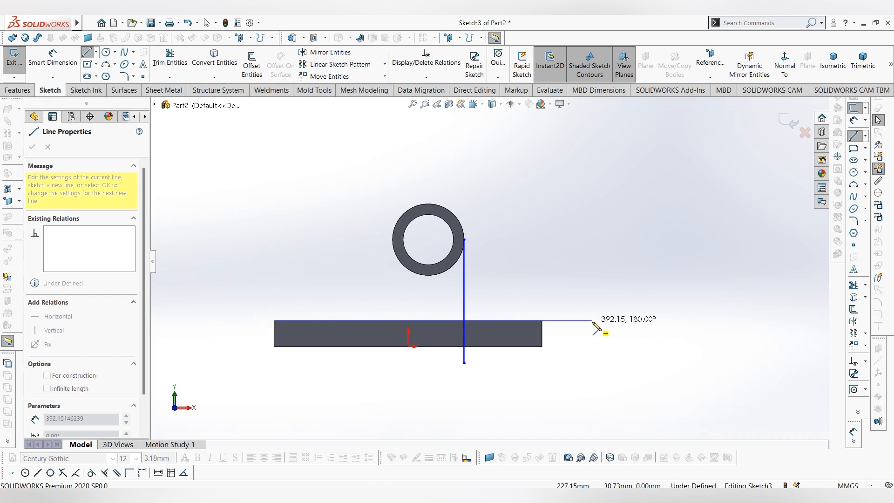
click(593, 320)
key(Escape)
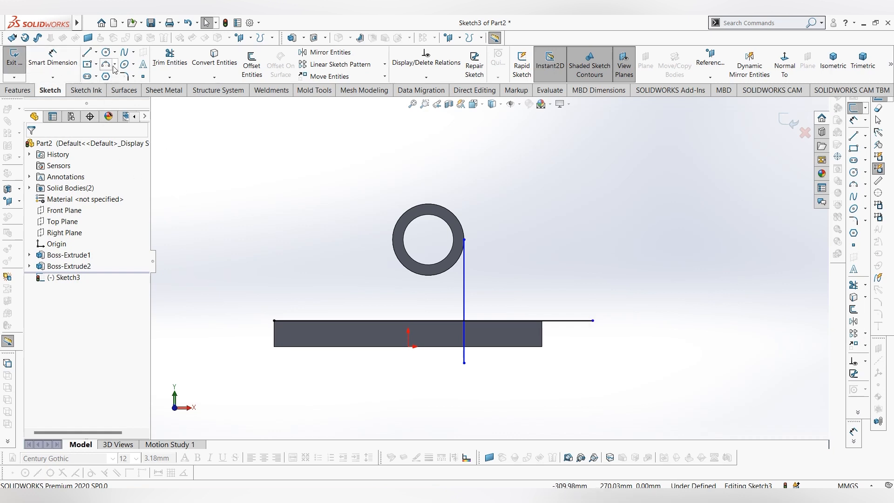
Draw a horizontal centerline from the ring's centre leftward, ending above the plate's left end.
click(96, 52)
click(109, 75)
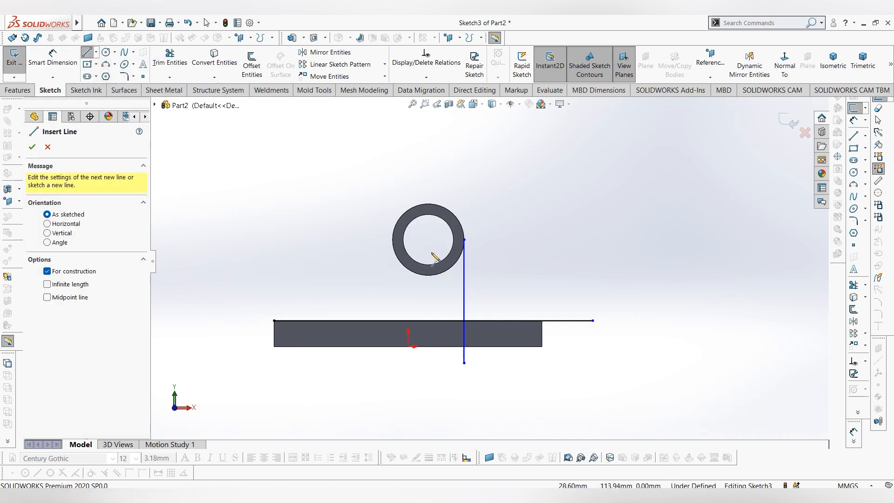
click(428, 239)
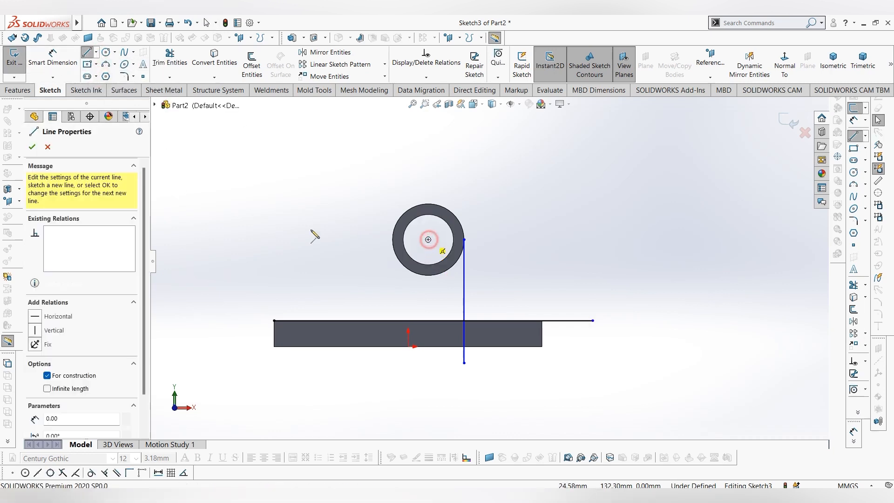
click(282, 239)
key(Escape)
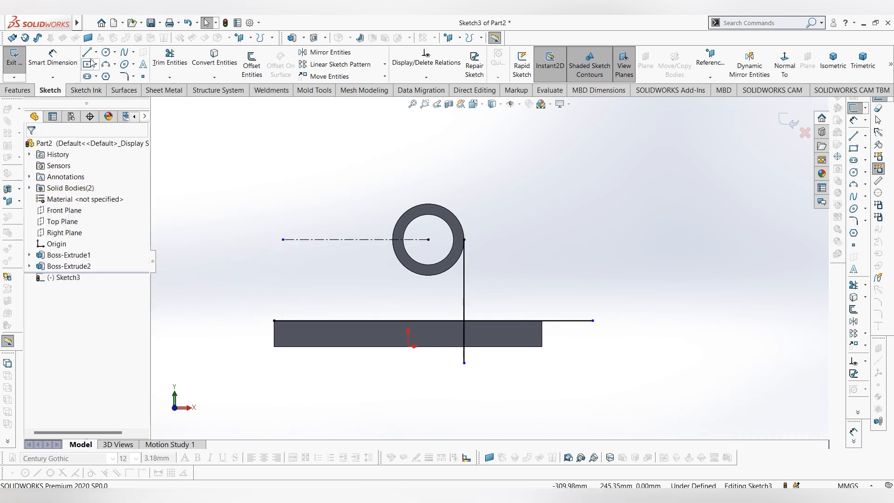
Draw a vertical centerline about 182 mm long from the ring's centre down past the plate's bottom edge.
click(96, 53)
click(109, 75)
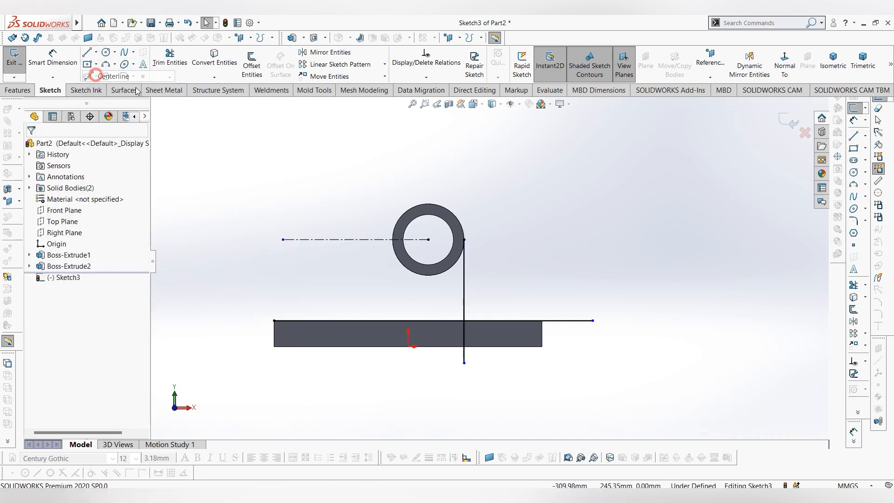
click(428, 240)
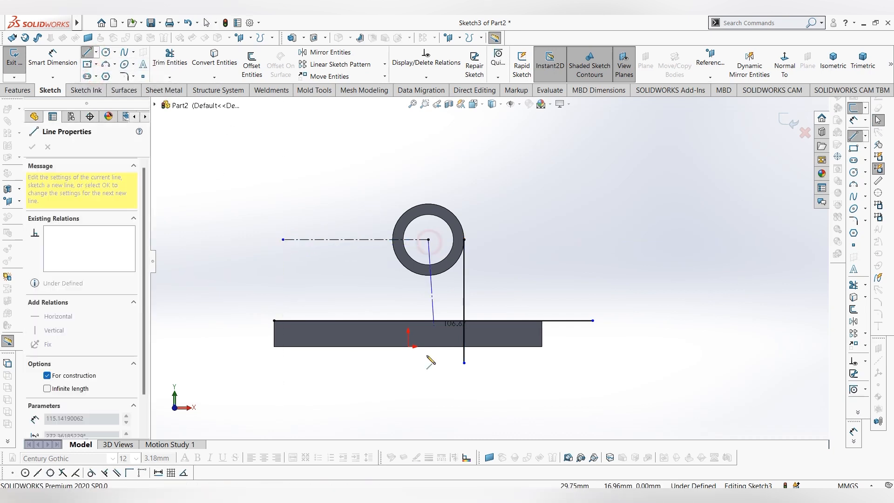
click(429, 387)
key(Escape)
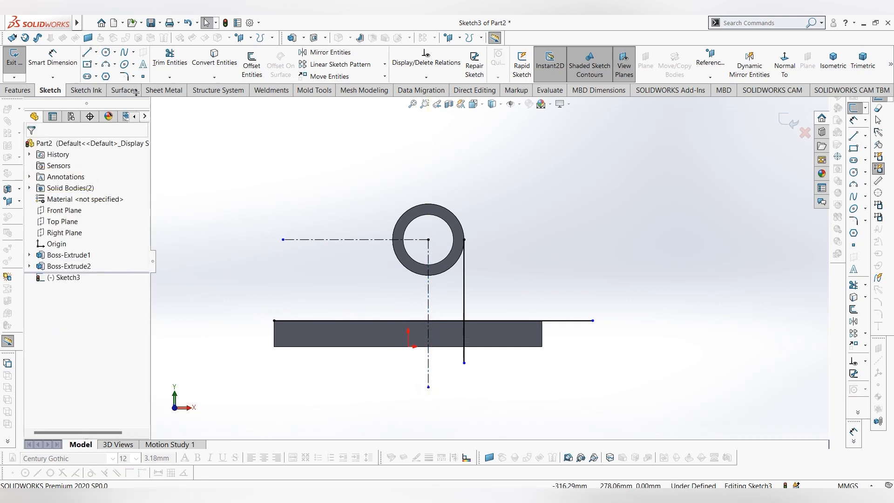
Offset the vertical centerline 95 mm to the left as a solid line with its dimension added.
click(251, 63)
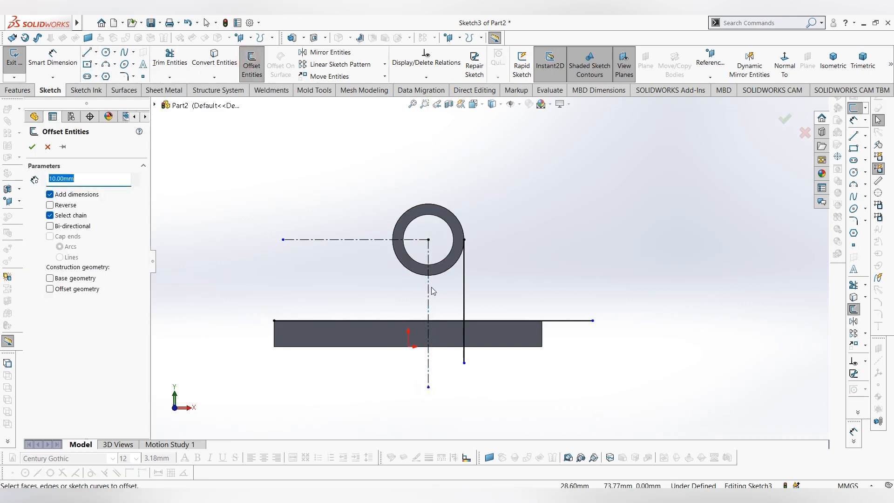
click(428, 290)
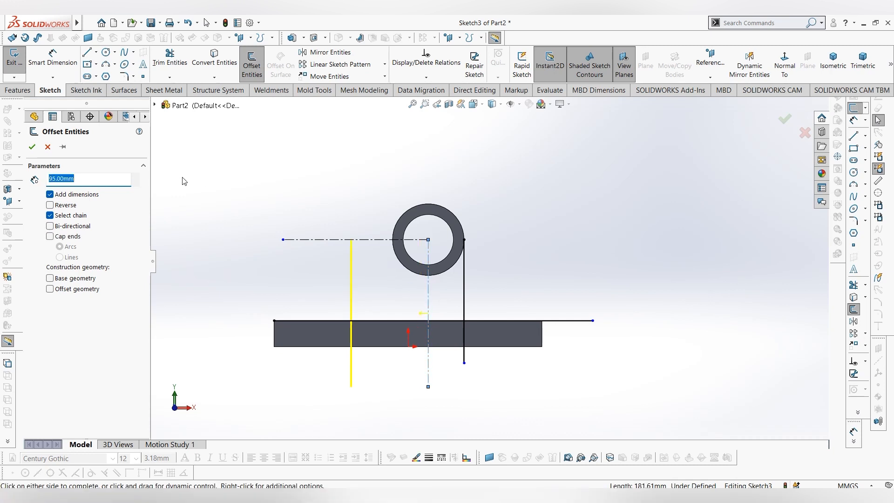
click(32, 146)
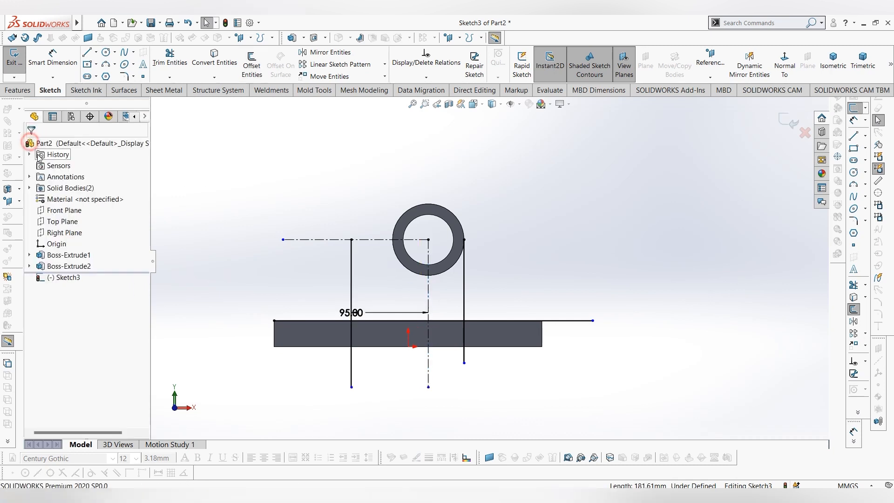
Draw two concentric circles about 35 mm and 74 mm in diameter, centred on the offset line's upper end.
click(107, 53)
click(351, 240)
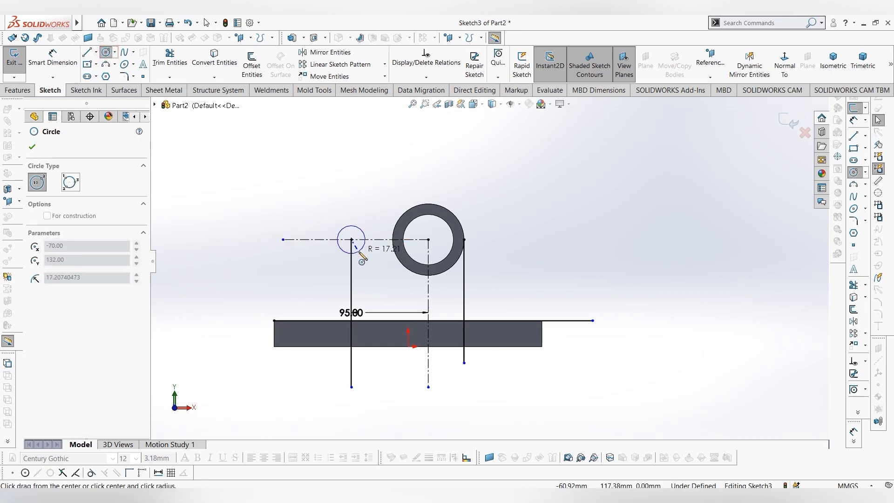
click(359, 253)
click(351, 239)
click(329, 260)
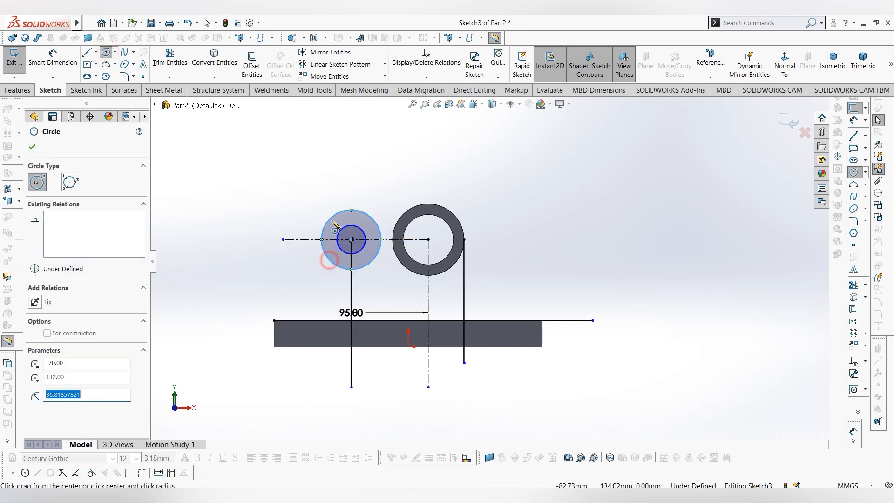
click(206, 22)
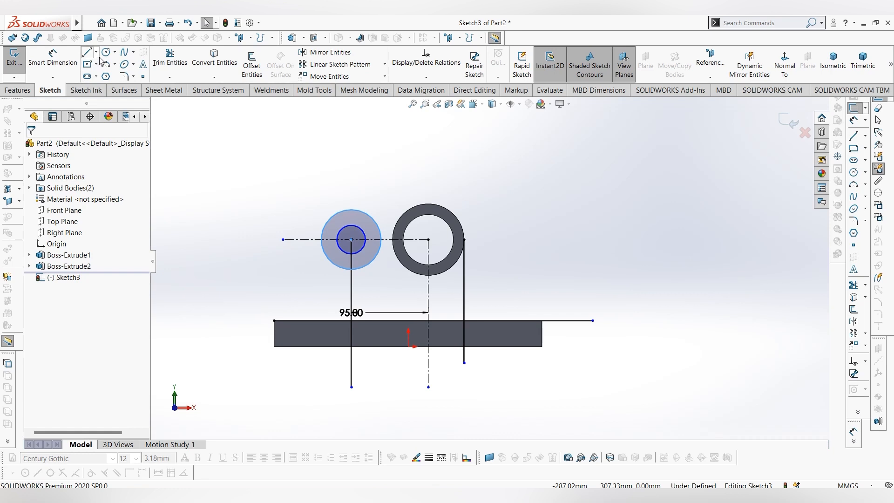
Set the diameters of the concentric circles left of the ring to 50 mm for the outer and 28 mm for the inner.
click(53, 58)
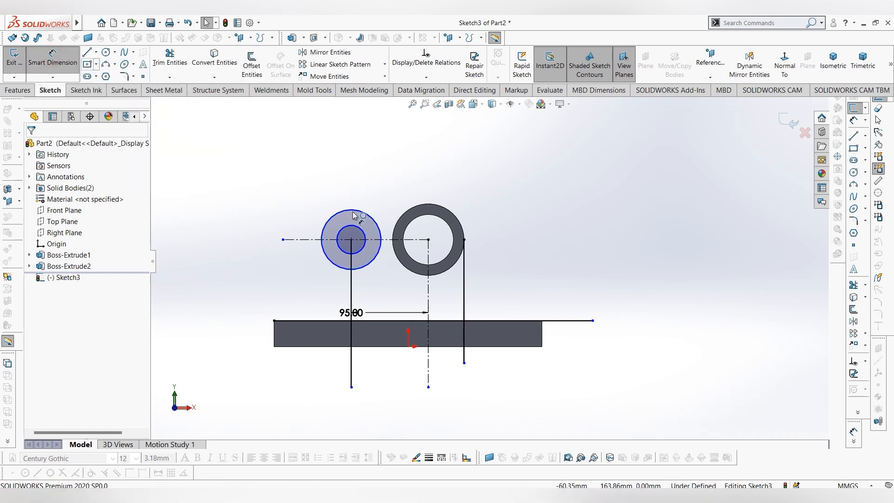
click(337, 218)
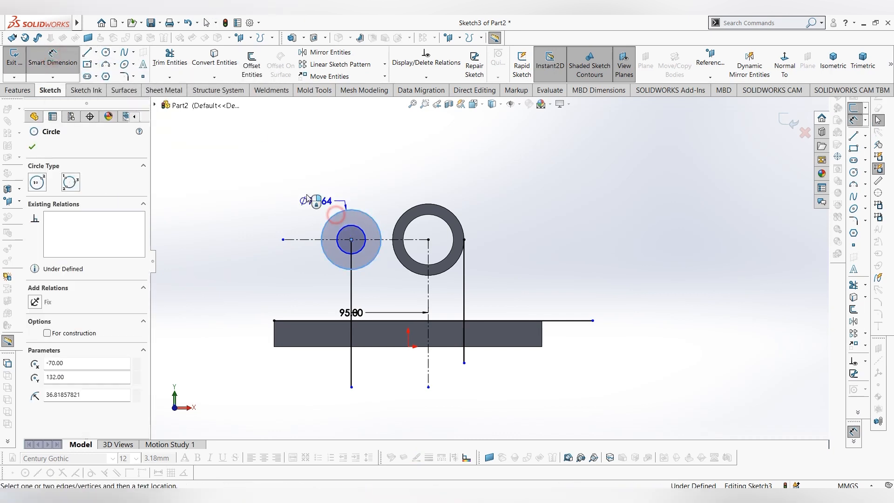
click(308, 194)
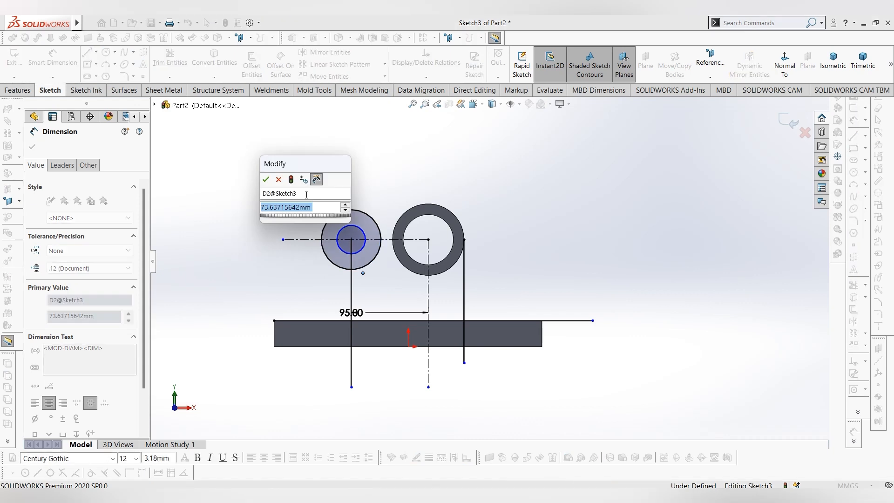
text(50)
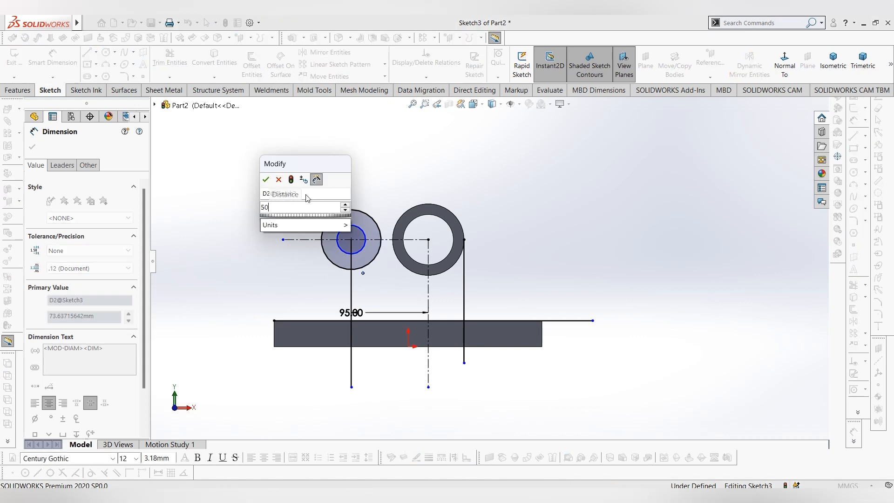
key(Return)
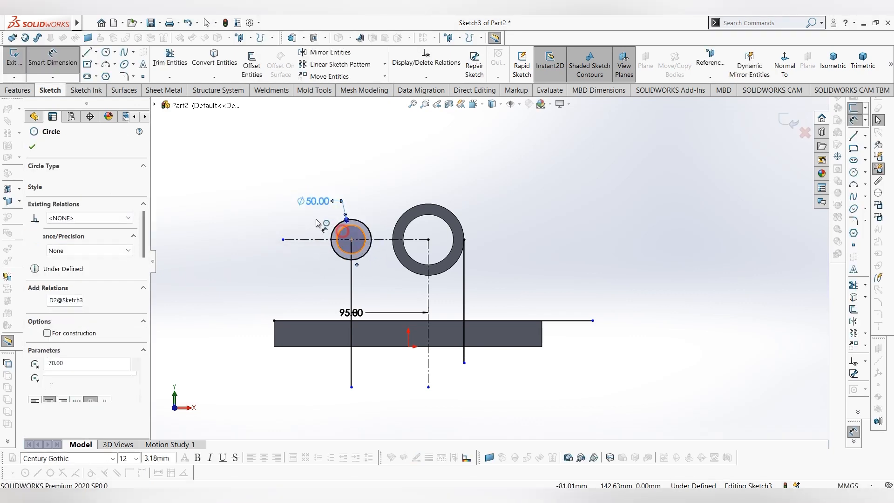
click(317, 223)
click(316, 222)
text(28)
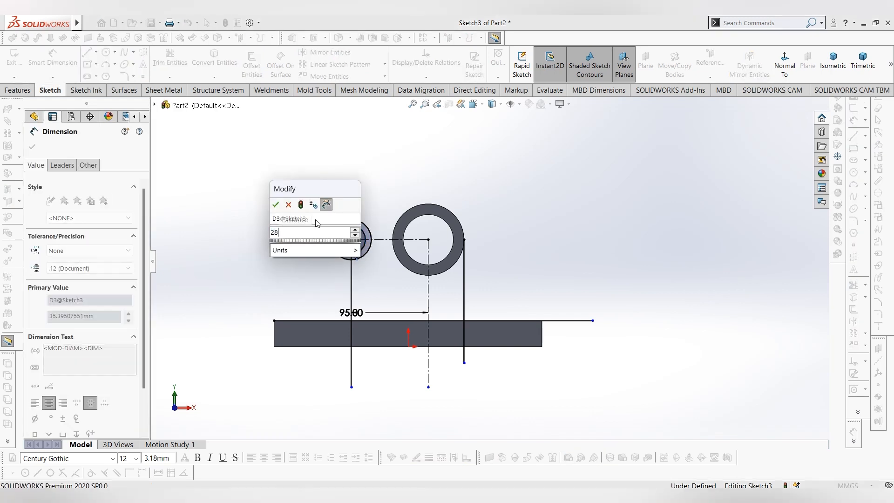
key(Return)
key(Escape)
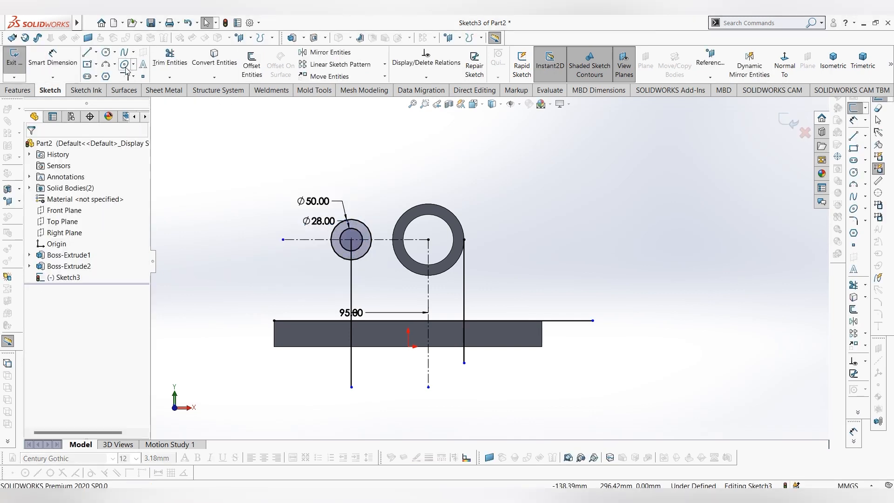
Draw a horizontal line from the top point of the 50 mm circle rightward across and past the ring.
click(92, 55)
click(351, 219)
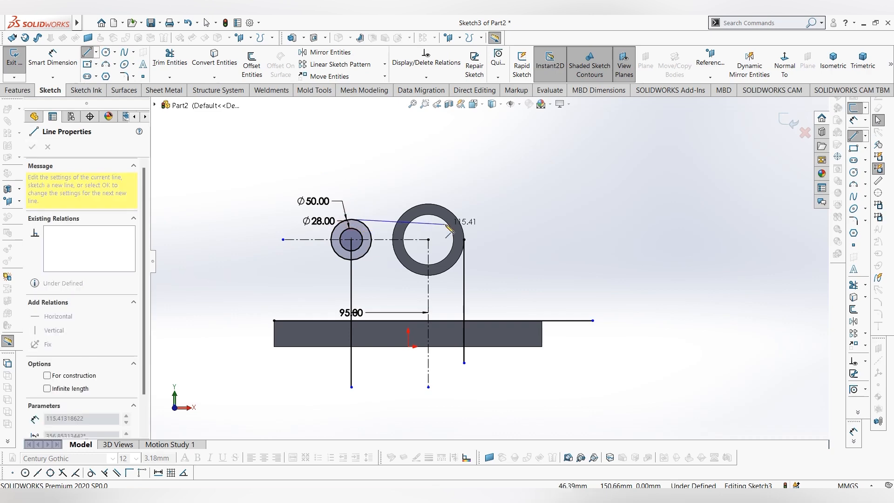
scroll(446, 227, up, 5)
scroll(467, 241, down, 4)
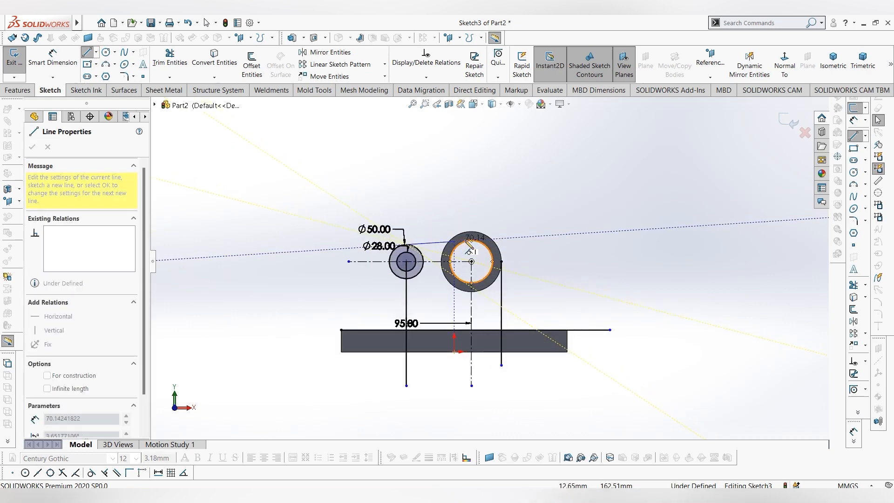
scroll(469, 243, down, 4)
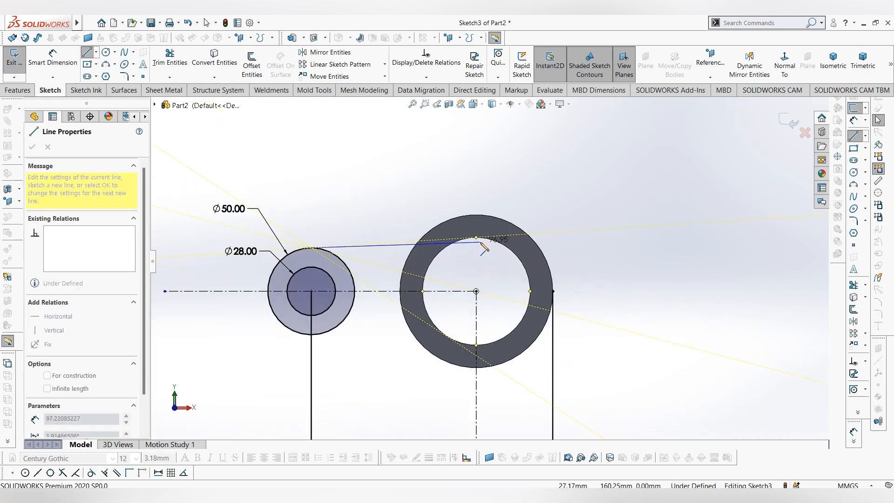
click(605, 249)
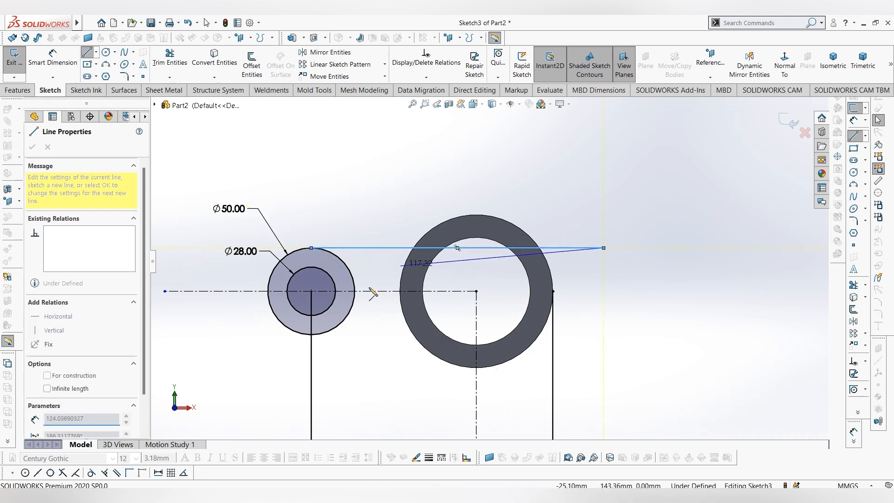
key(Escape)
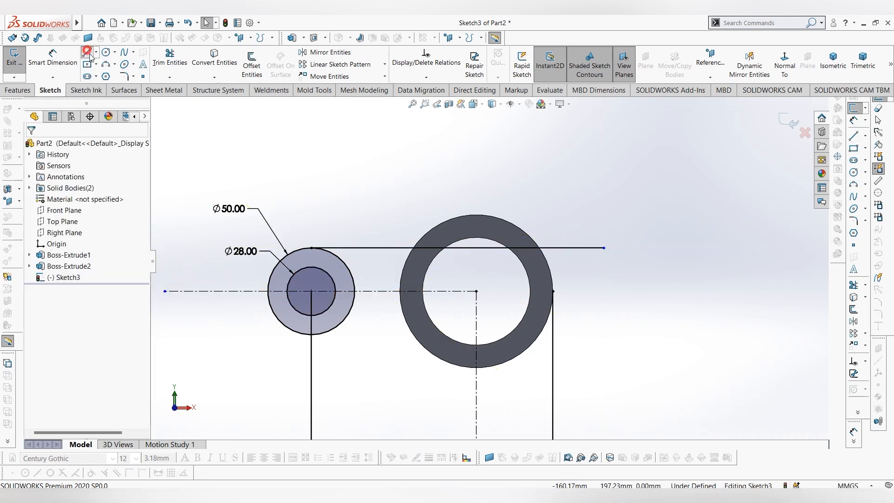
Draw a vertical line from the leftmost point of the 50 mm circle down past the plate's bottom edge.
click(87, 52)
key(f)
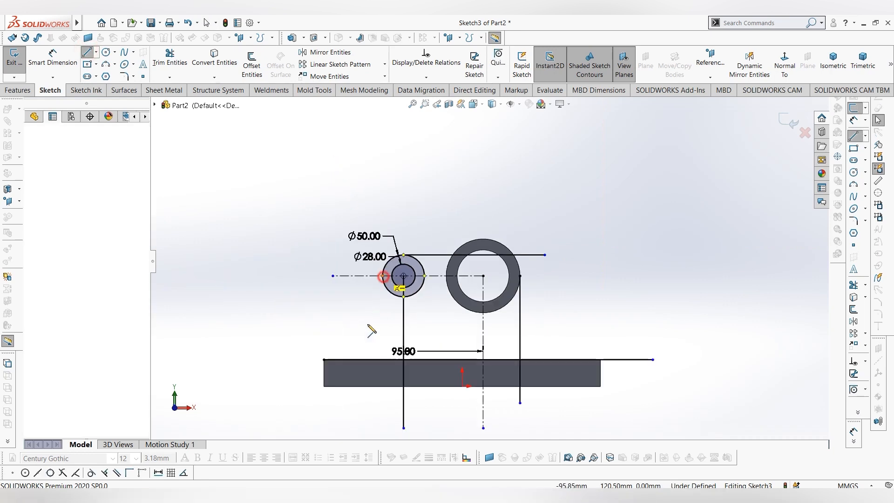
click(383, 275)
click(383, 402)
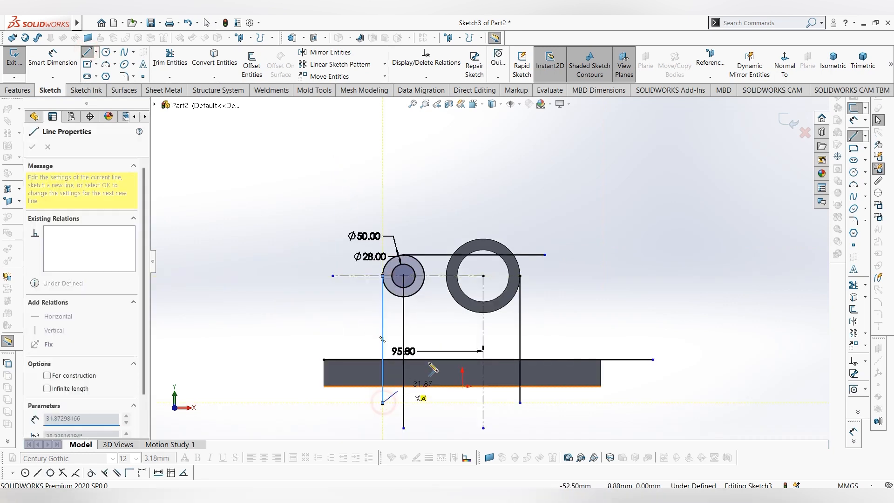
key(Escape)
Draw a circle of 44 mm radius from the ring's centre, coinciding with the ring's outer edge.
scroll(568, 337, down, 2)
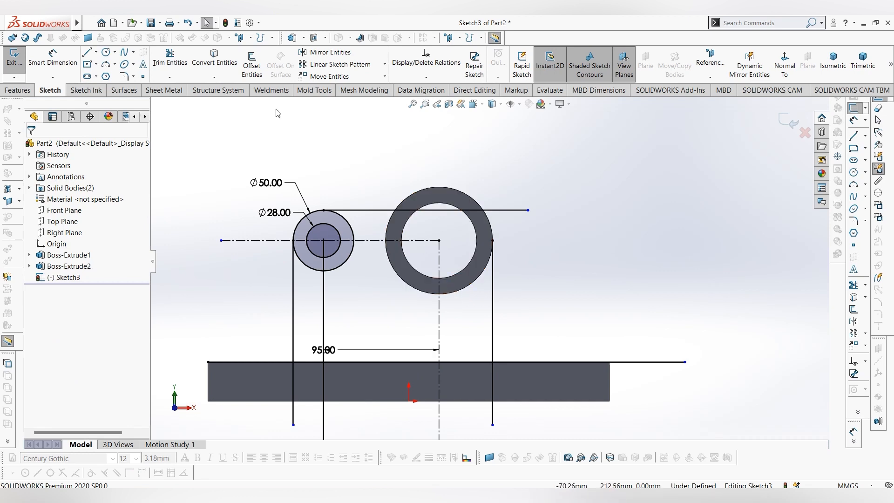
click(110, 54)
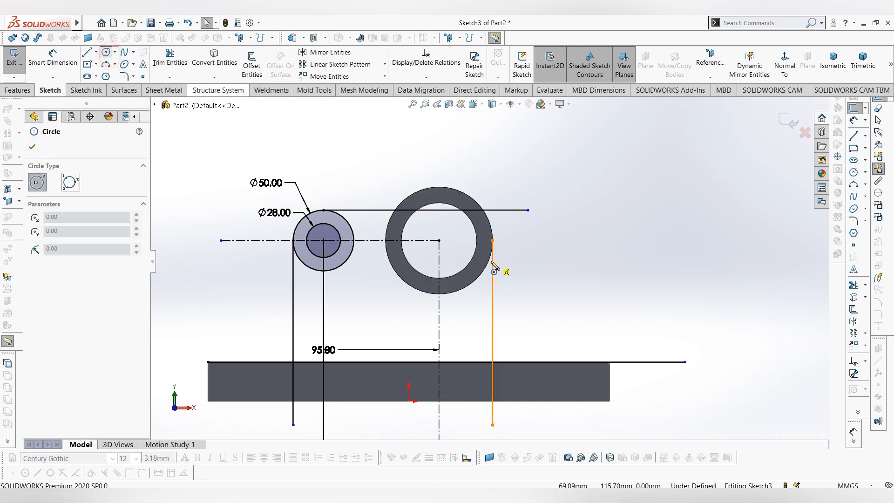
click(439, 241)
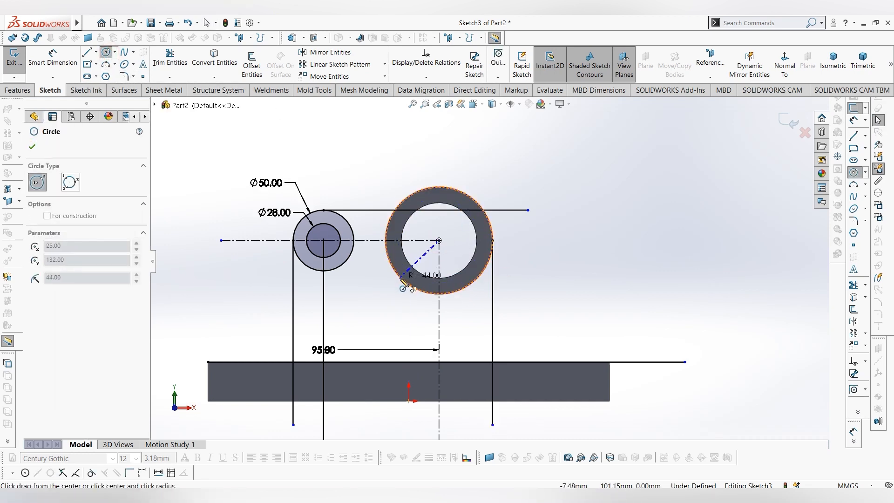
click(403, 283)
key(Escape)
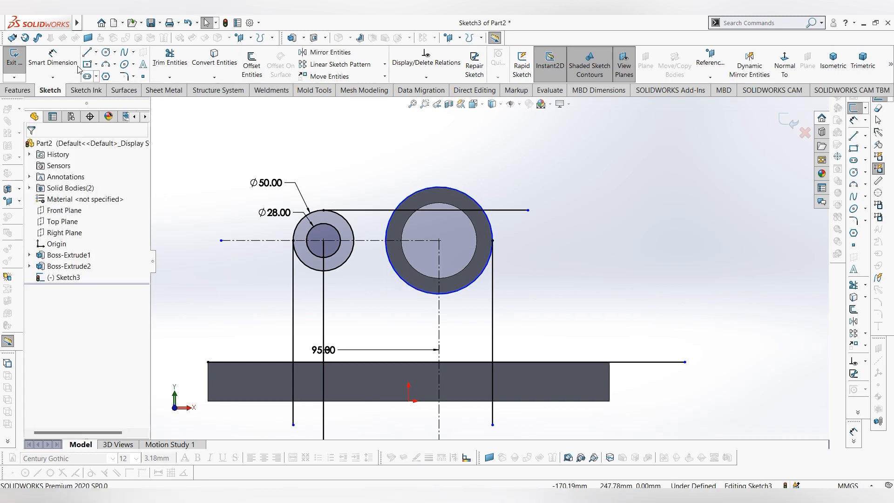
Trim the line ends beyond the profile and inside the ring, the ring circle's upper arc and the 50 mm circle's lower-right arc.
click(156, 64)
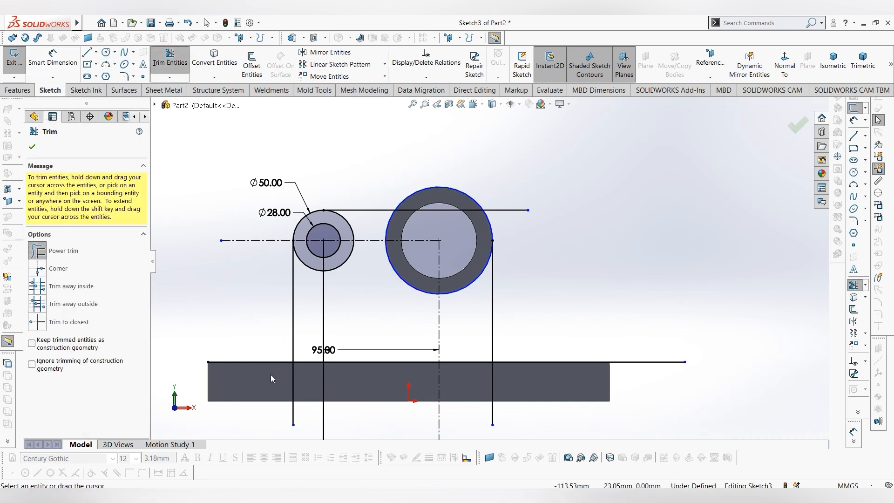
mouse_move(388, 395)
mouse_down()
mouse_move(512, 389)
mouse_move(522, 328)
mouse_up()
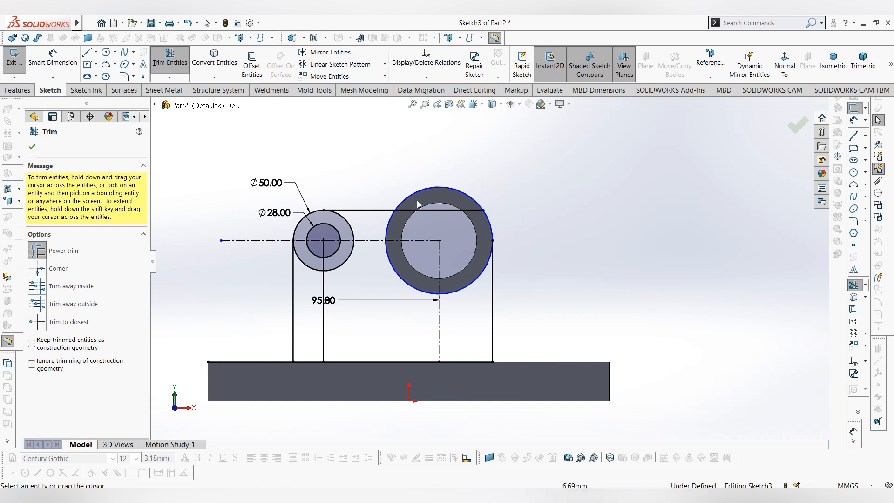
mouse_move(417, 200)
mouse_down()
mouse_move(417, 222)
mouse_move(416, 195)
mouse_move(430, 202)
mouse_up()
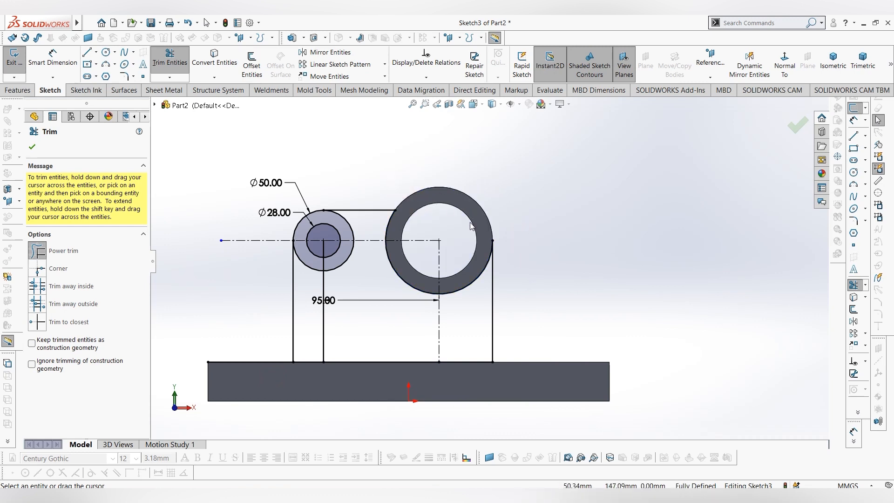
mouse_move(358, 232)
mouse_down()
mouse_move(350, 216)
mouse_move(305, 258)
mouse_move(342, 256)
mouse_move(351, 271)
mouse_up()
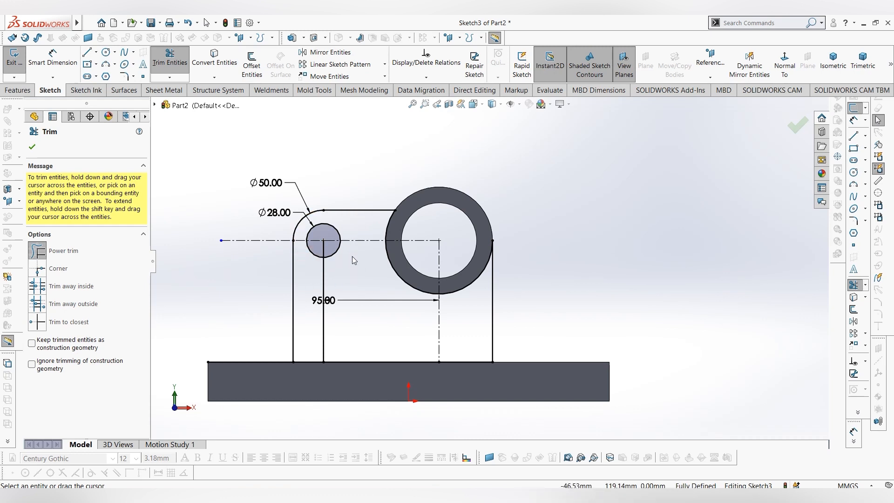
key(Escape)
middle_drag(384, 258, 402, 277)
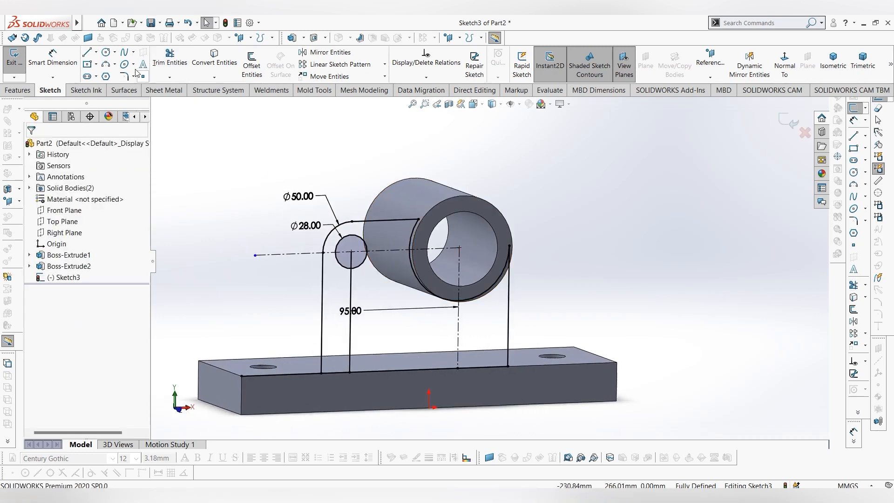
Trim the base line's excess beyond the profile and turn the vertical line below the 28 mm circle into construction geometry.
click(162, 54)
mouse_move(288, 301)
mouse_down()
mouse_move(300, 379)
mouse_move(309, 382)
mouse_up()
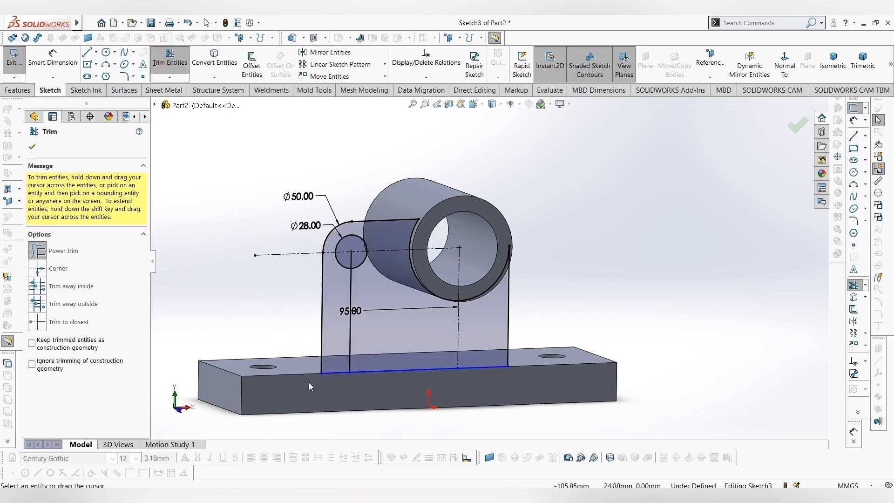
key(Escape)
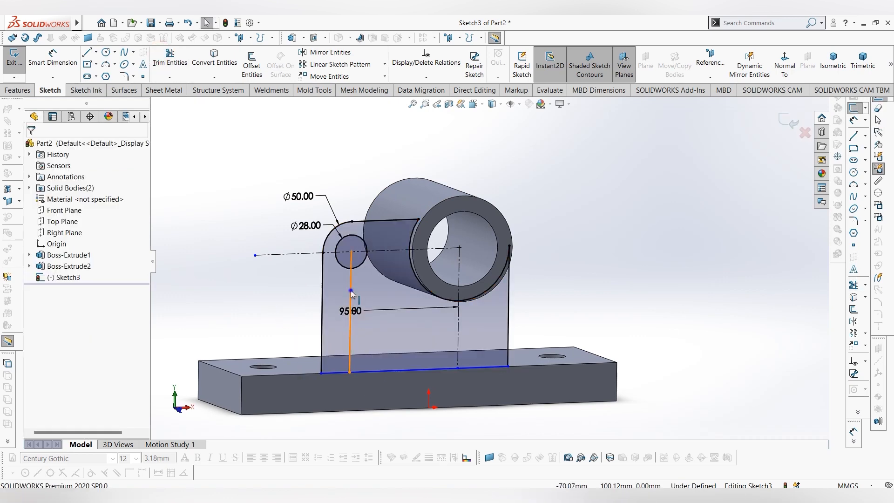
right_click(350, 291)
click(373, 277)
click(590, 284)
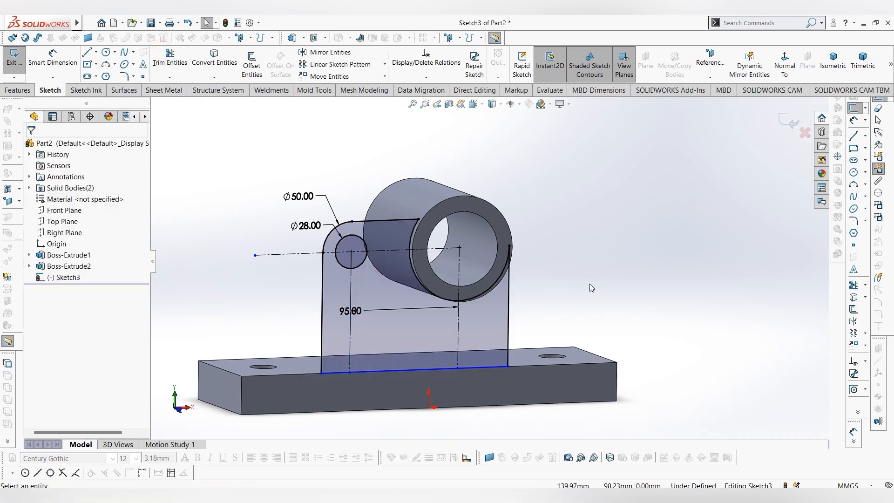
Extrude the connecting profile 24 mm blind in the reversed direction, towards the inside of the base, without merging the result.
middle_drag(594, 281, 609, 304)
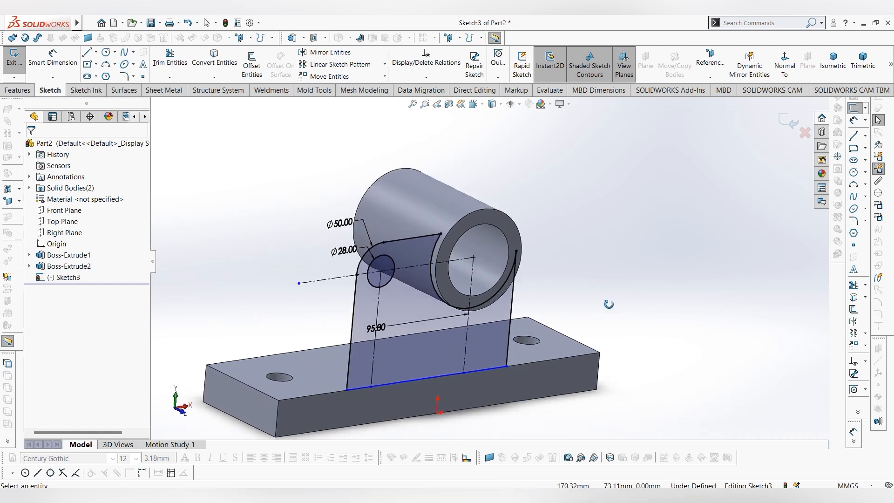
click(17, 90)
click(19, 65)
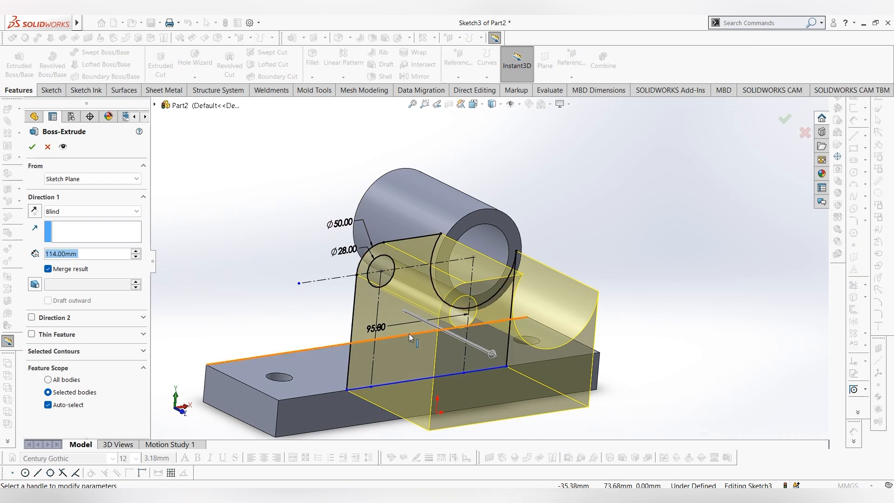
double_click(83, 255)
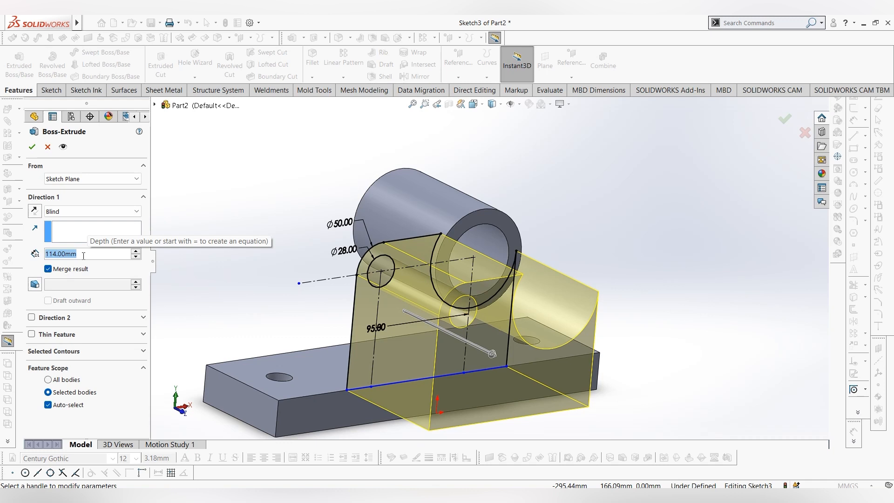
text(24)
key(Return)
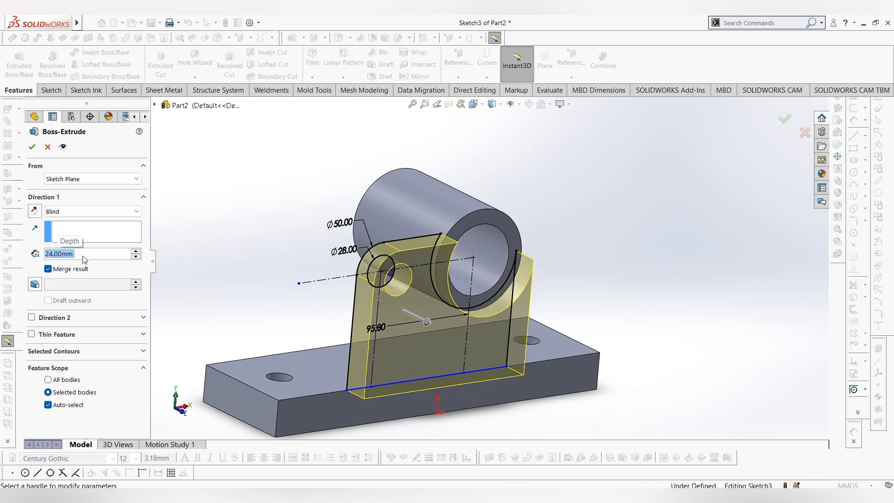
click(35, 211)
click(59, 273)
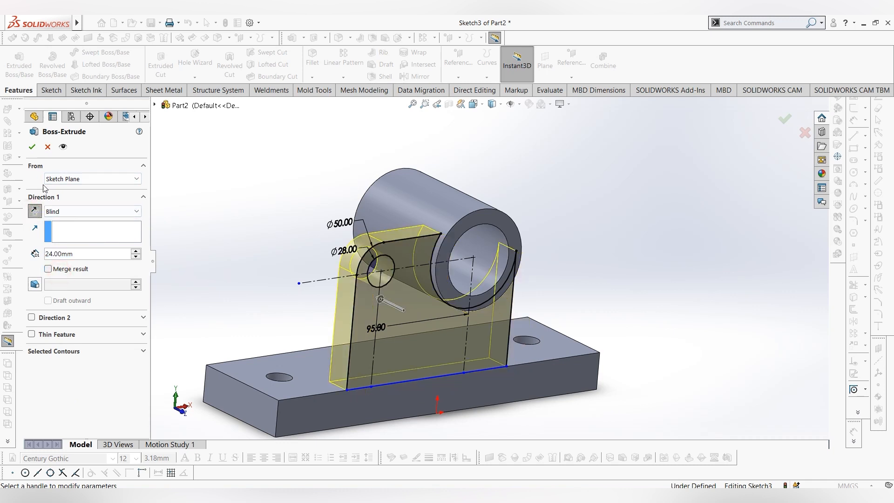
click(32, 147)
click(664, 244)
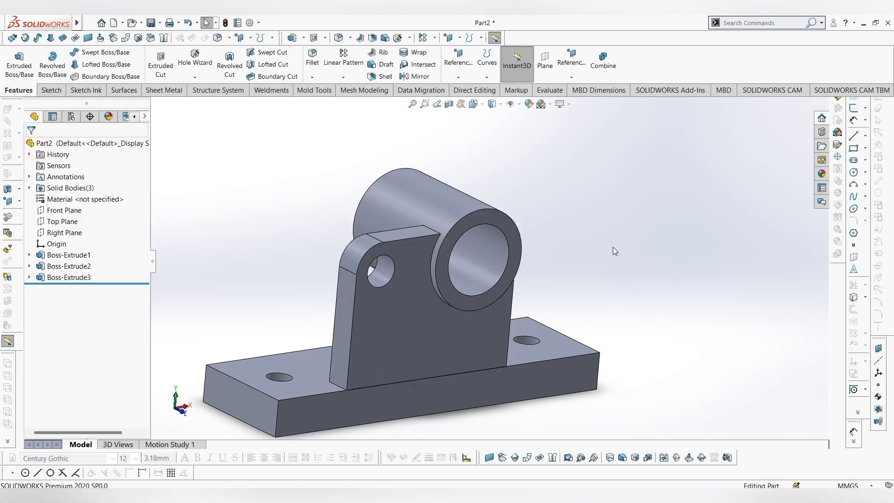
middle_drag(613, 247, 614, 261)
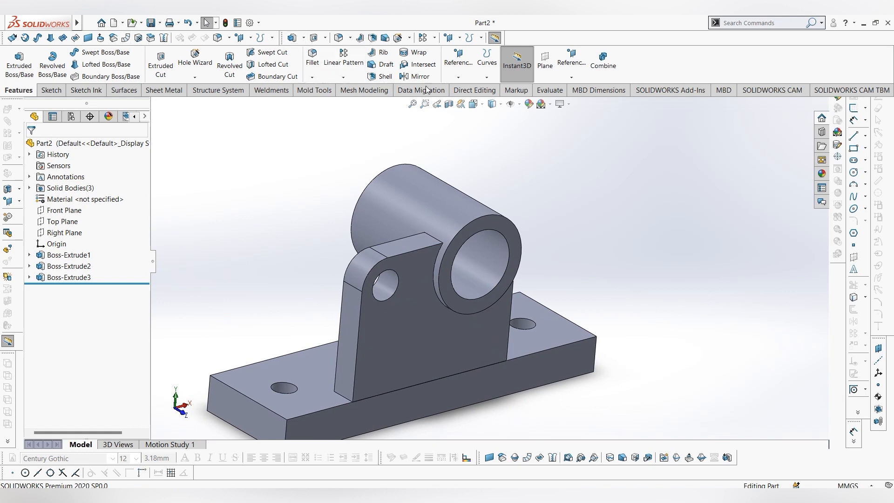
click(415, 76)
scroll(484, 260, up, 3)
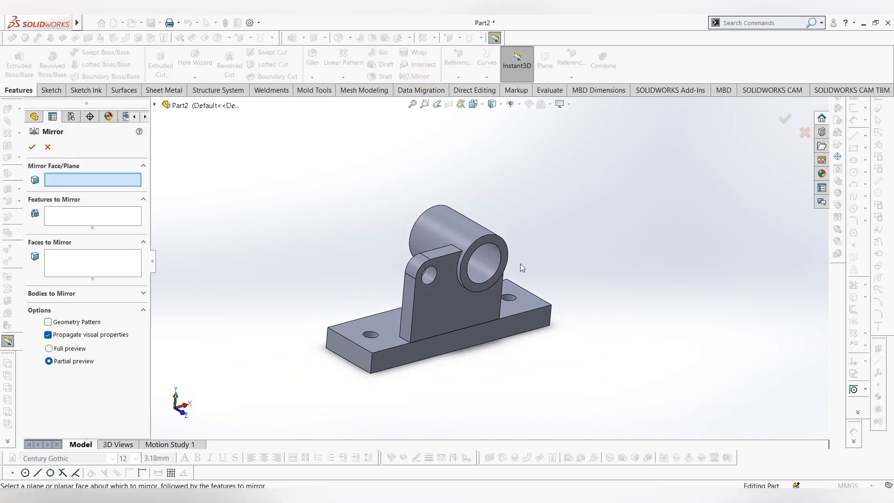
click(460, 306)
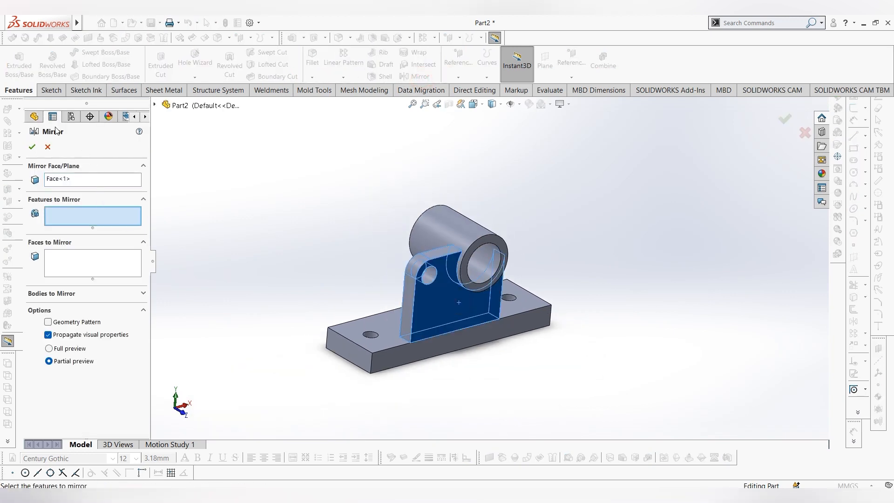
click(34, 117)
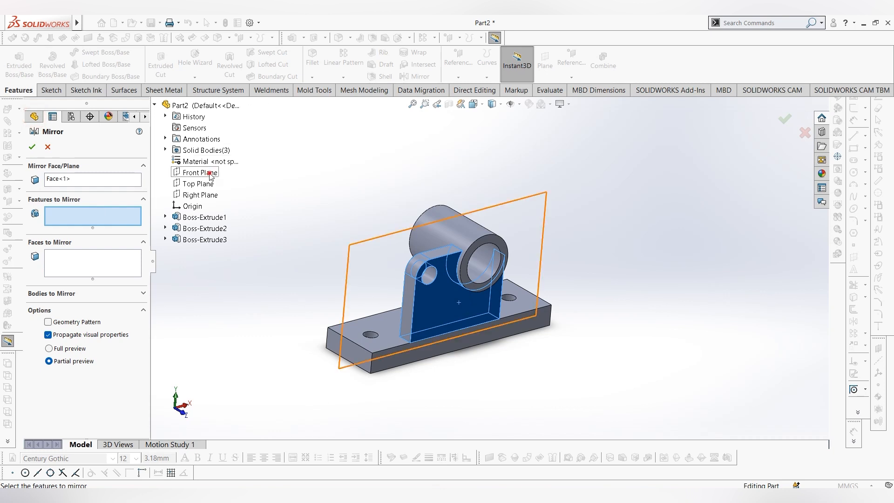
click(90, 298)
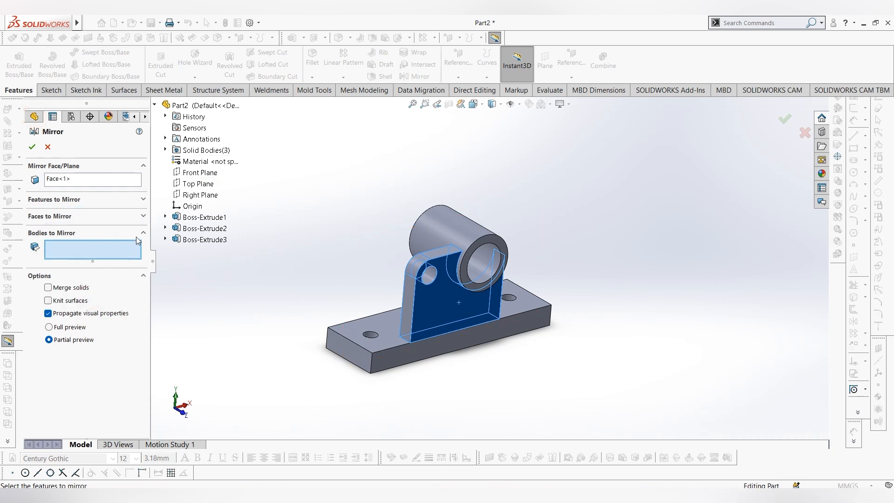
click(128, 199)
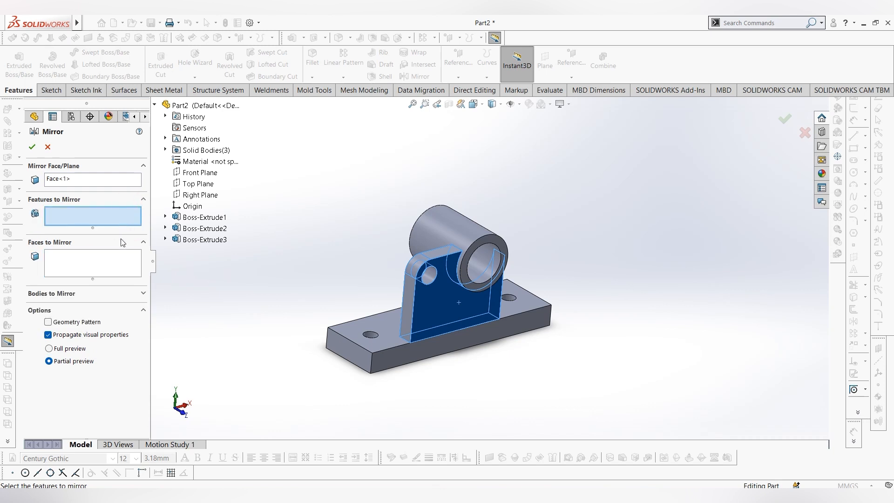
click(88, 322)
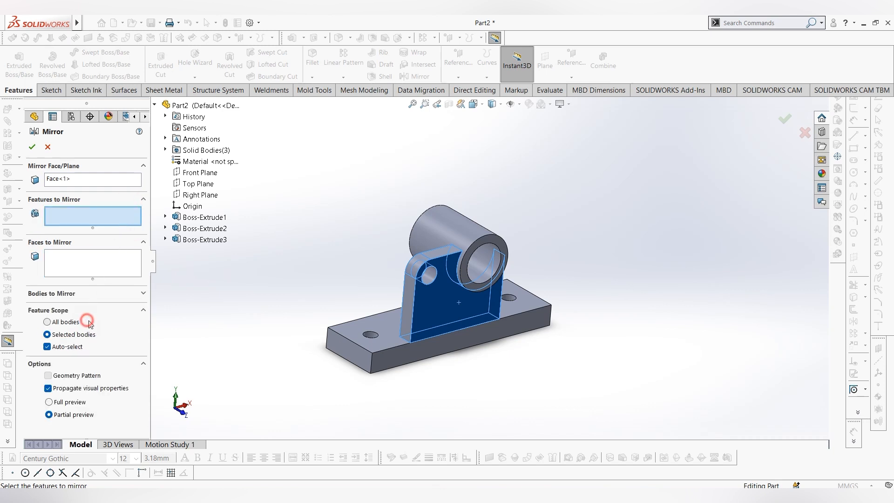
click(32, 147)
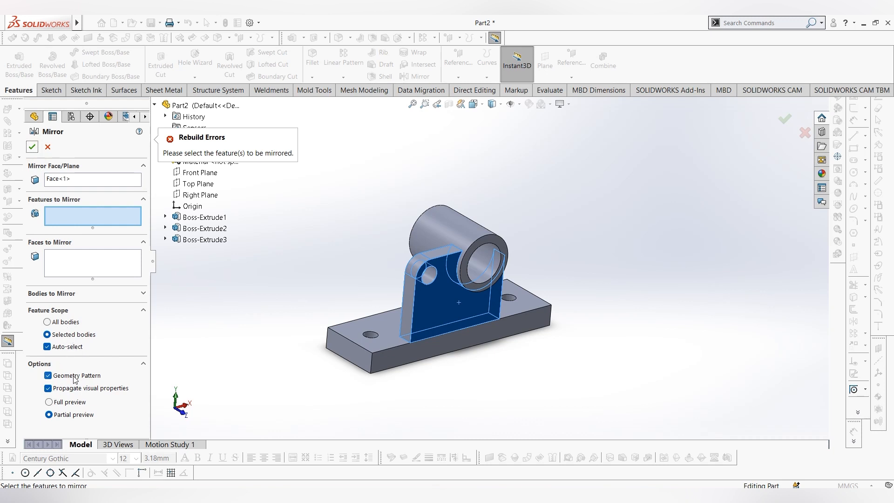
click(71, 403)
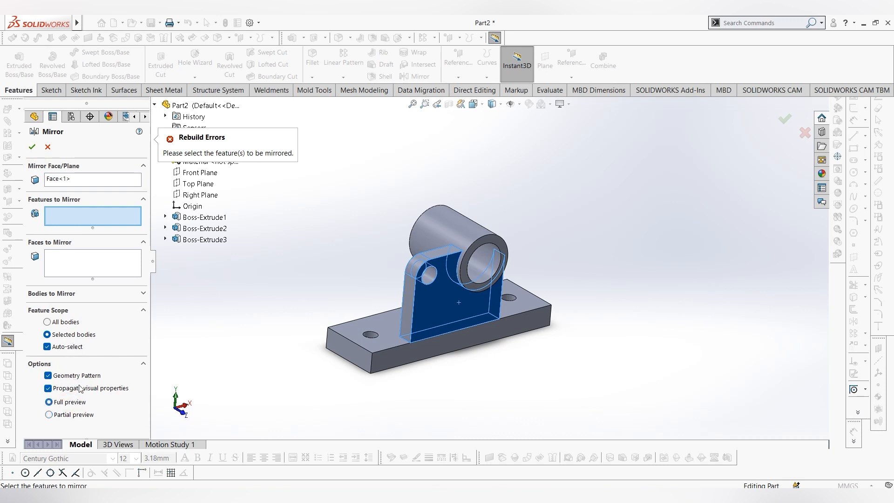
click(101, 221)
click(120, 262)
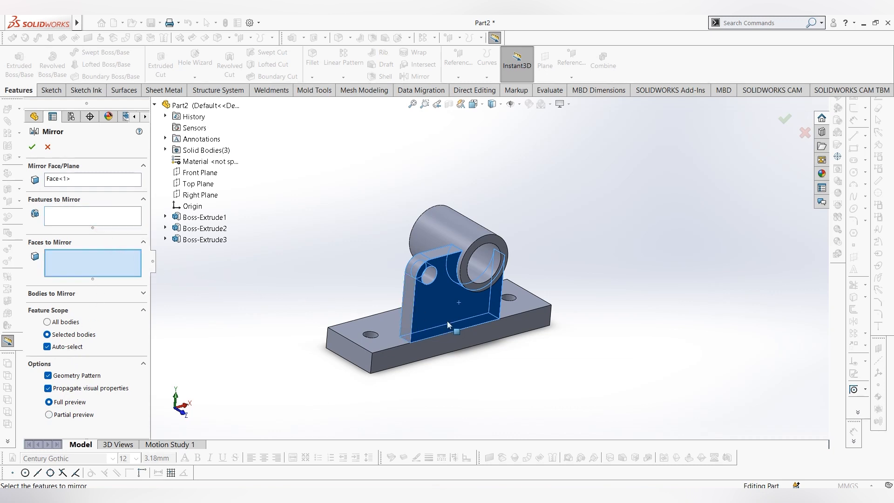
key(Escape)
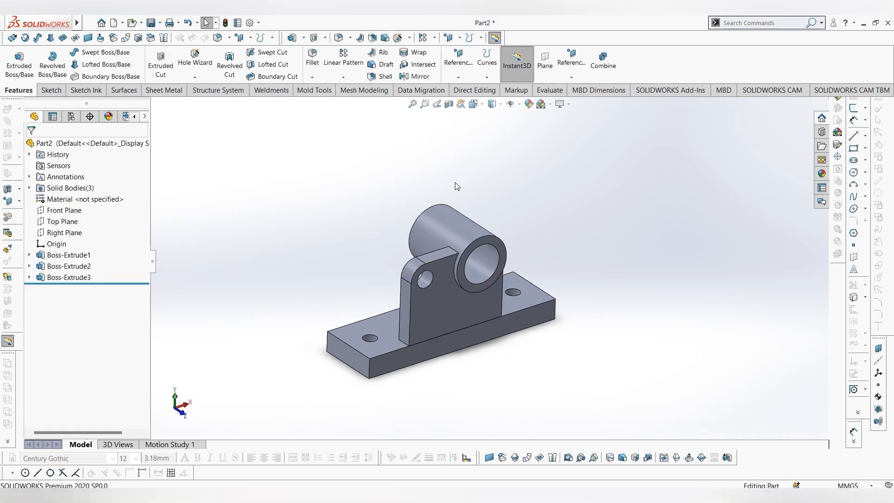
Mirror the extruded connecting plate about the Front Plane with Geometry Pattern enabled.
click(415, 76)
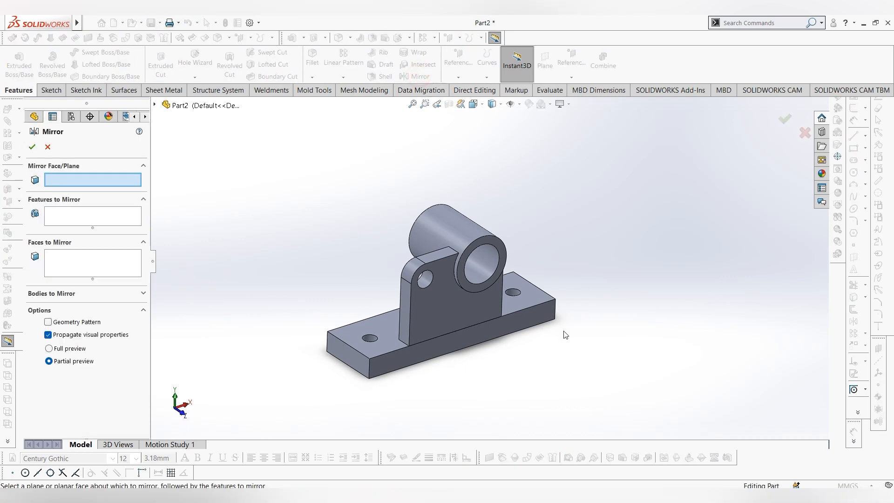
click(466, 309)
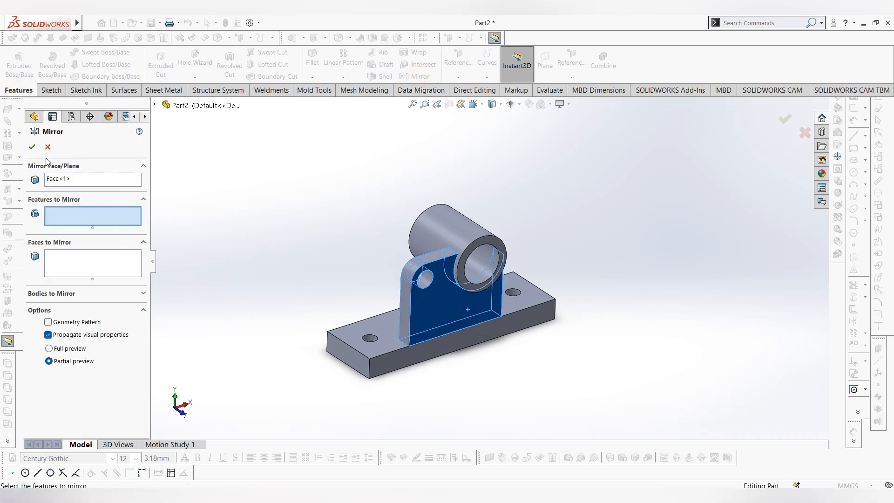
click(76, 180)
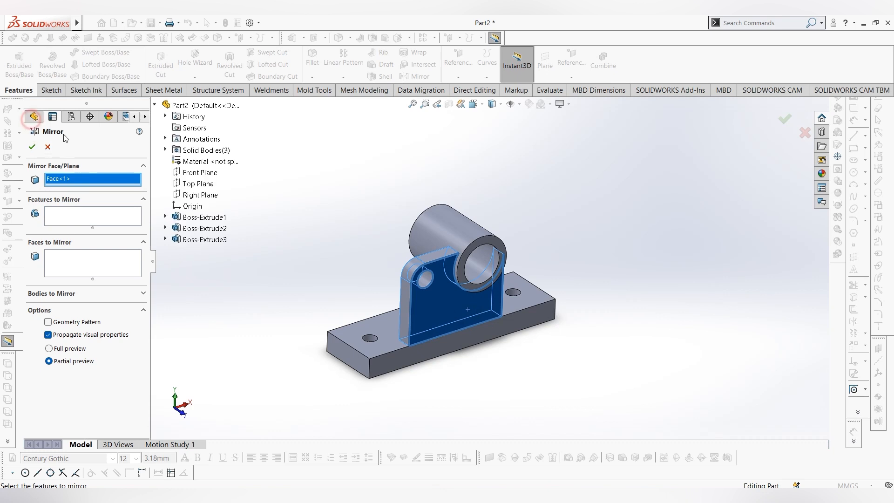
click(200, 172)
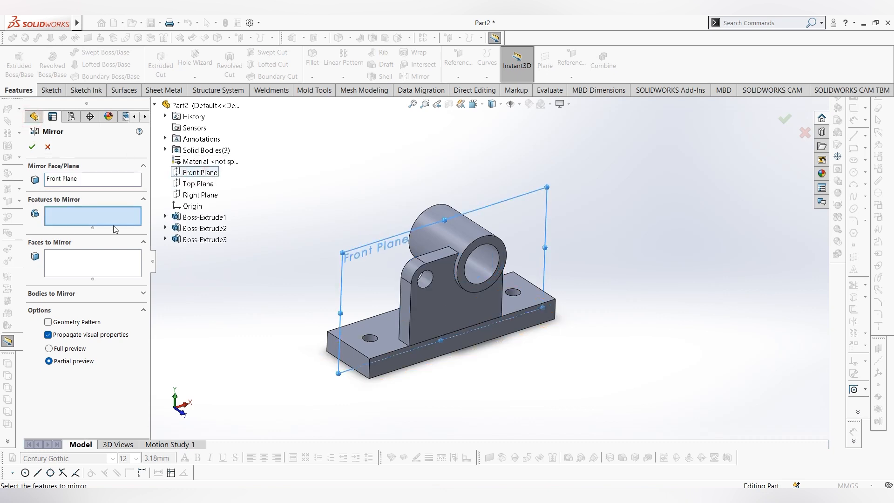
click(76, 322)
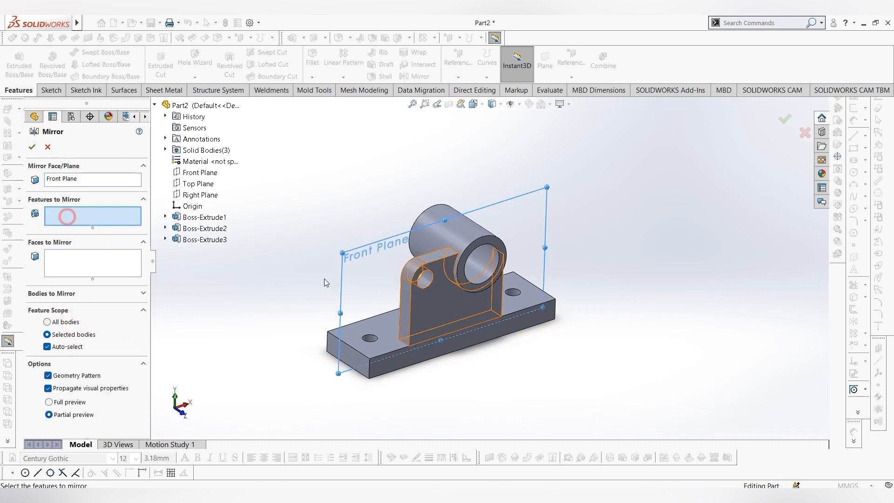
click(455, 310)
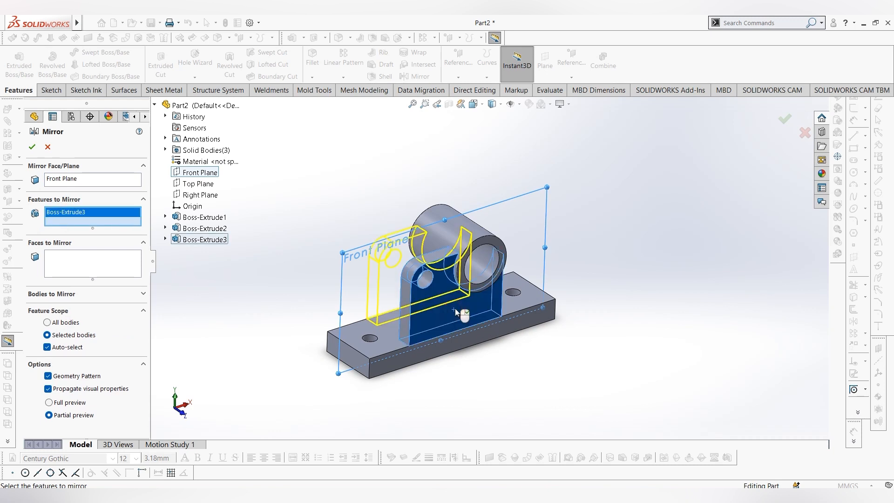
click(31, 147)
Combine the mirrored body and the front connecting plate into one solid with the Add operation.
mouse_move(533, 205)
middle_down()
mouse_move(629, 234)
mouse_move(518, 205)
mouse_move(540, 219)
middle_up()
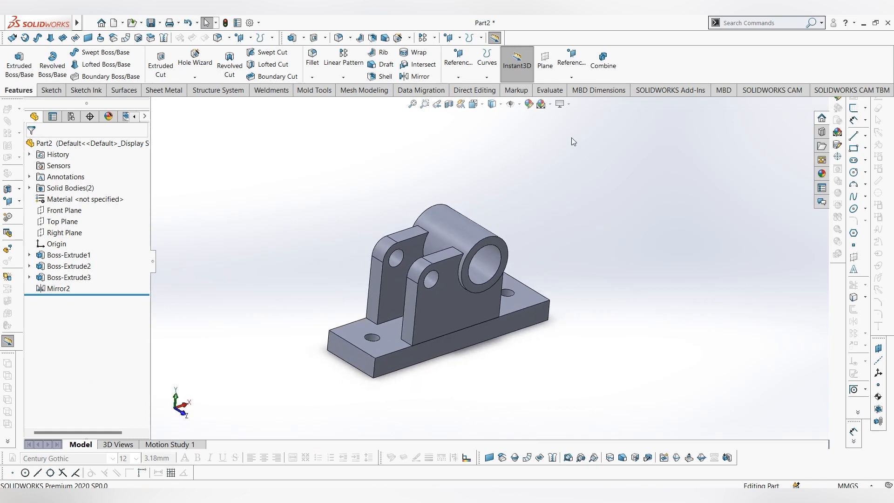
click(601, 61)
click(512, 317)
click(447, 301)
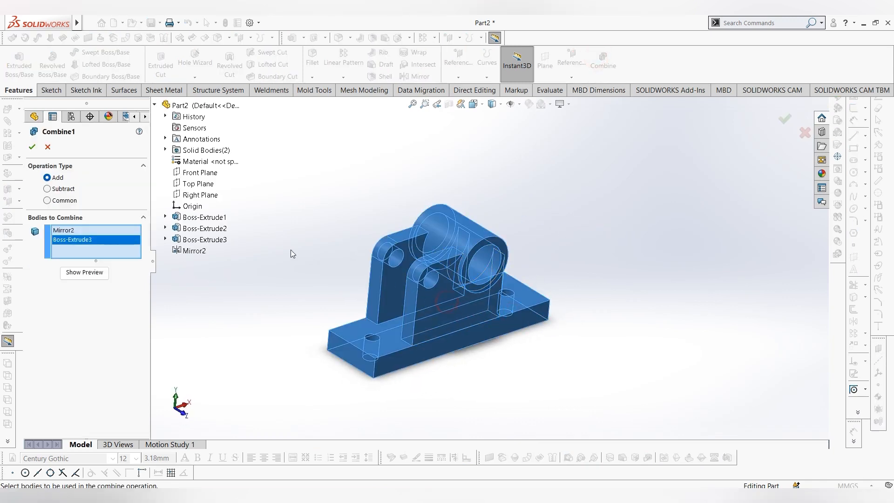
click(32, 147)
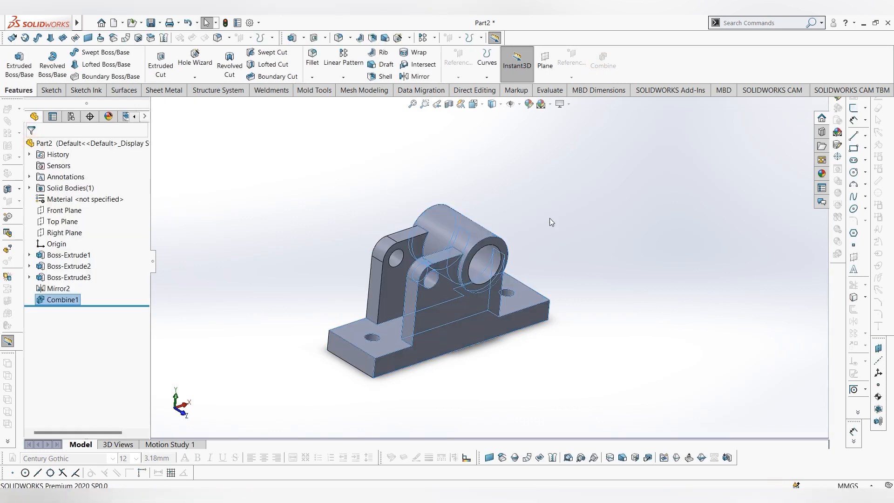
click(570, 235)
Fillet the four edges where the connecting plates meet the base's top face with a 10 mm radius, using partial preview.
mouse_move(593, 260)
middle_down()
mouse_move(547, 239)
mouse_move(554, 196)
mouse_move(574, 247)
mouse_move(617, 295)
mouse_move(644, 279)
mouse_move(608, 261)
middle_up()
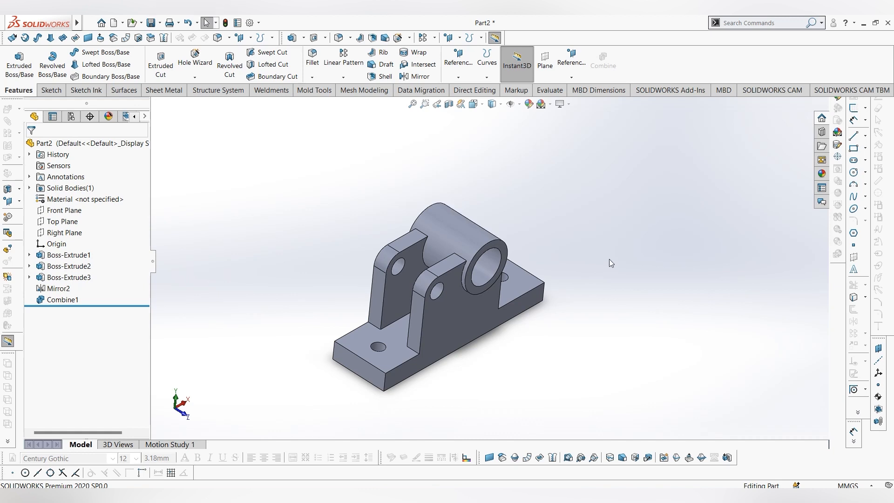
middle_drag(611, 263, 617, 240)
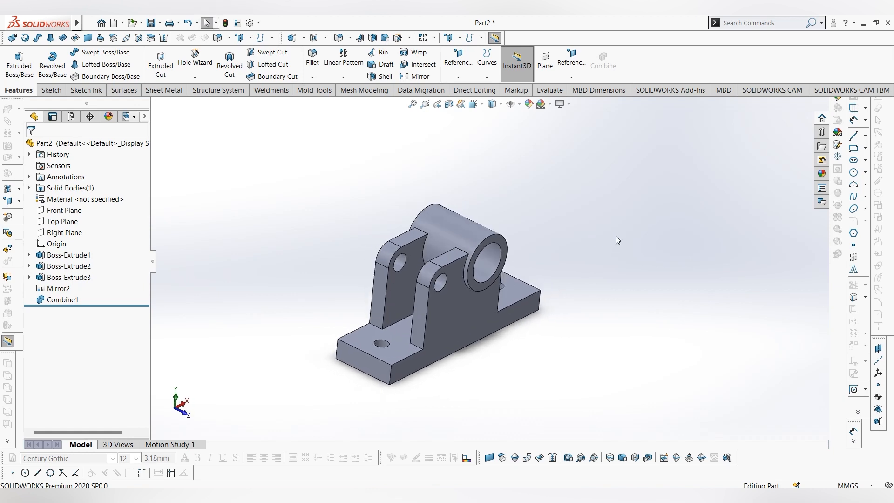
click(312, 60)
scroll(417, 316, down, 3)
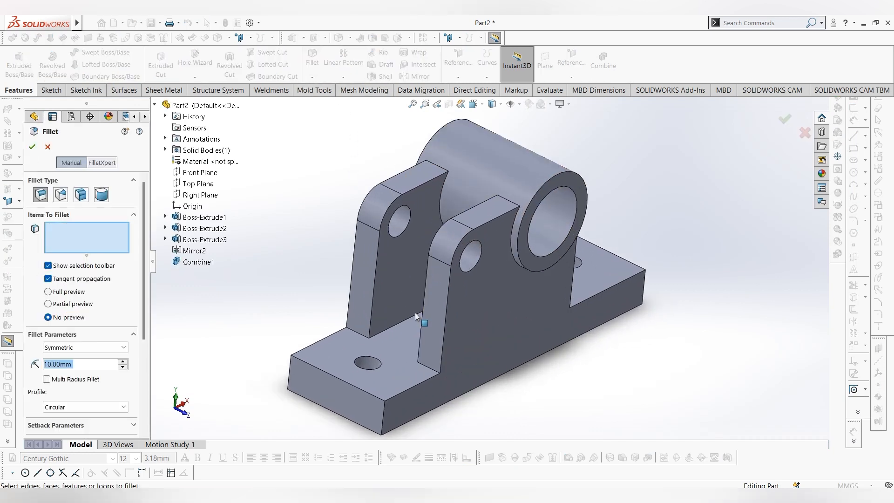
click(356, 331)
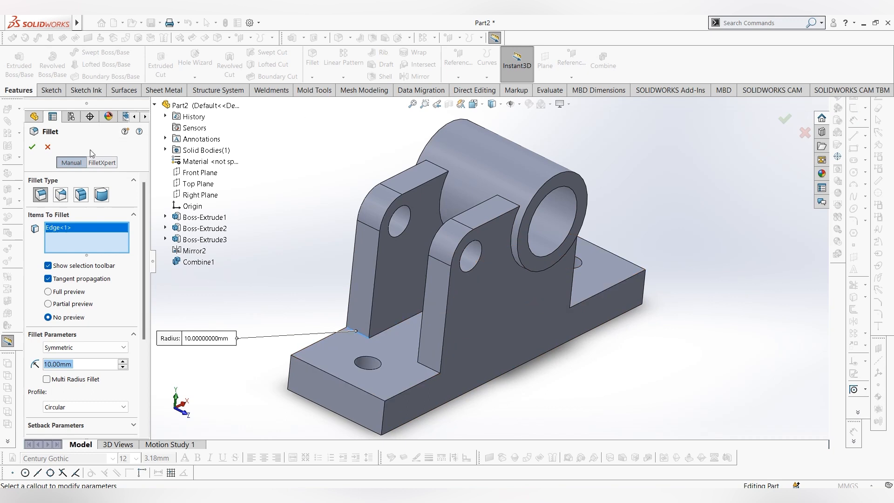
click(84, 366)
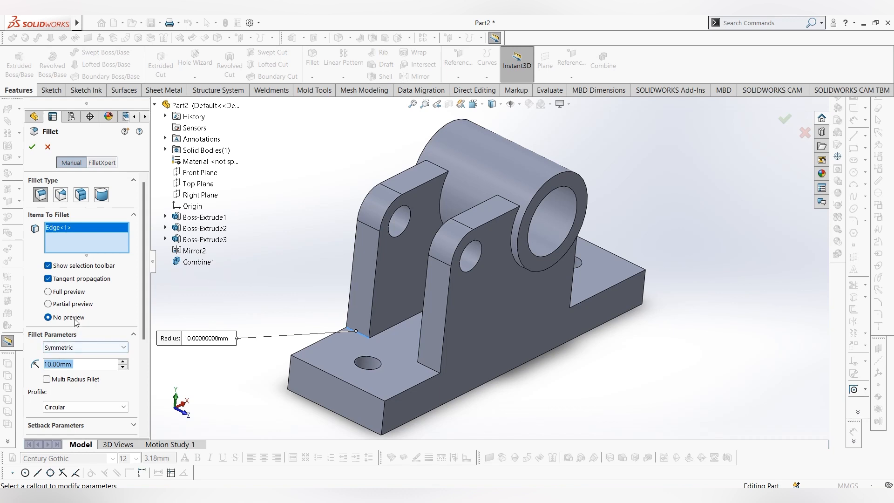
click(71, 305)
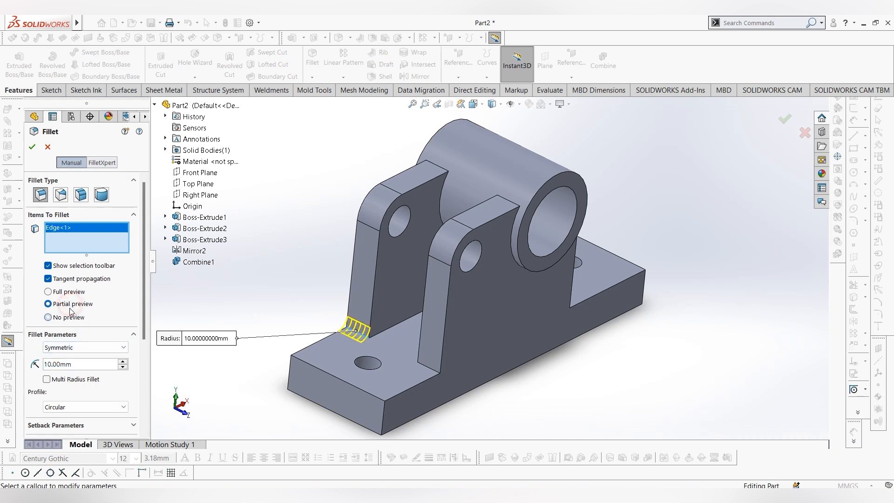
click(433, 372)
middle_drag(433, 373, 585, 430)
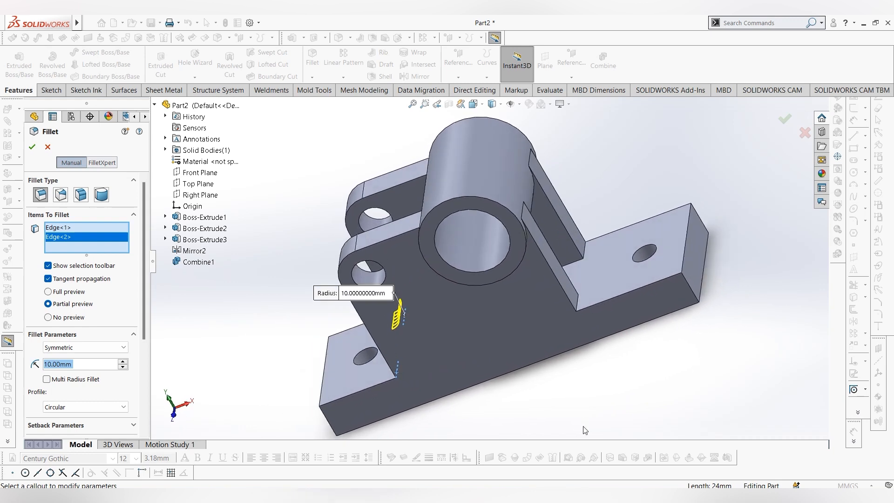
click(579, 305)
click(584, 249)
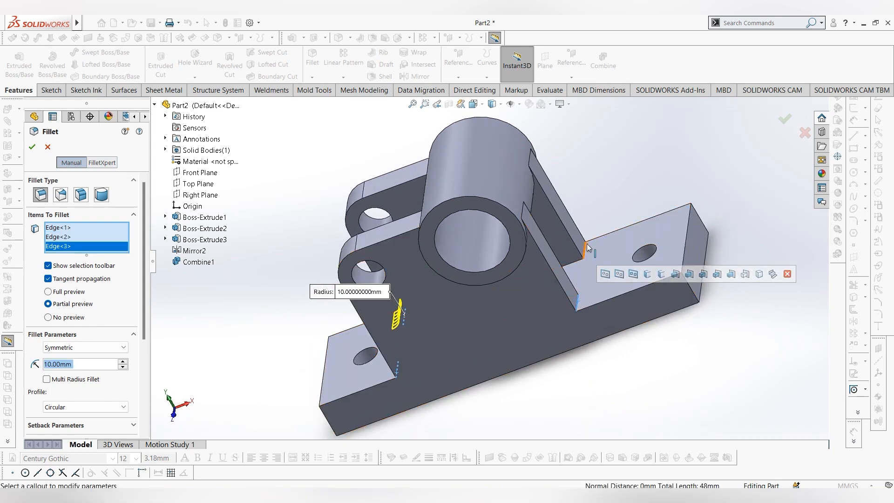
click(32, 147)
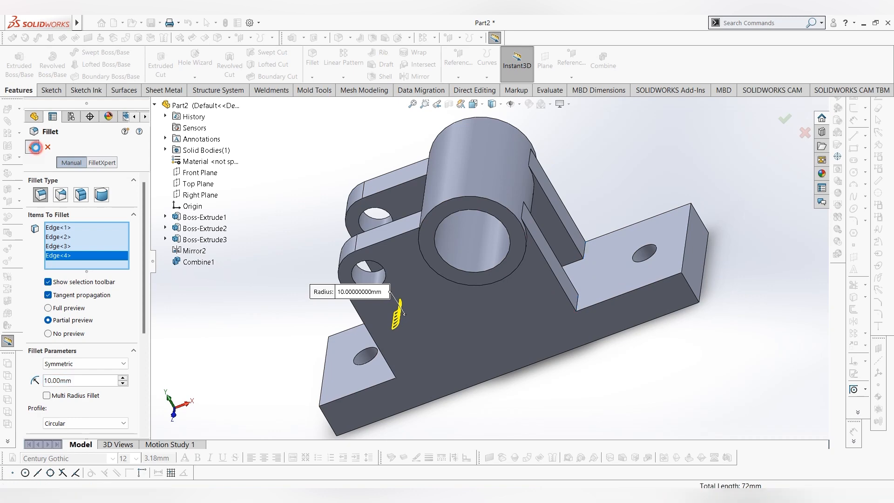
click(618, 177)
middle_drag(611, 190, 651, 169)
scroll(586, 225, up, 2)
scroll(565, 198, down, 2)
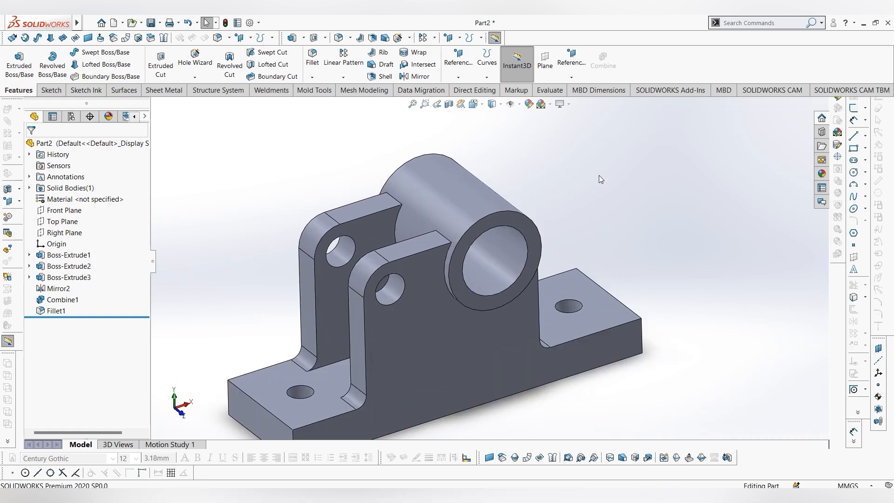
scroll(458, 183, up, 2)
scroll(421, 283, down, 2)
scroll(567, 211, up, 1)
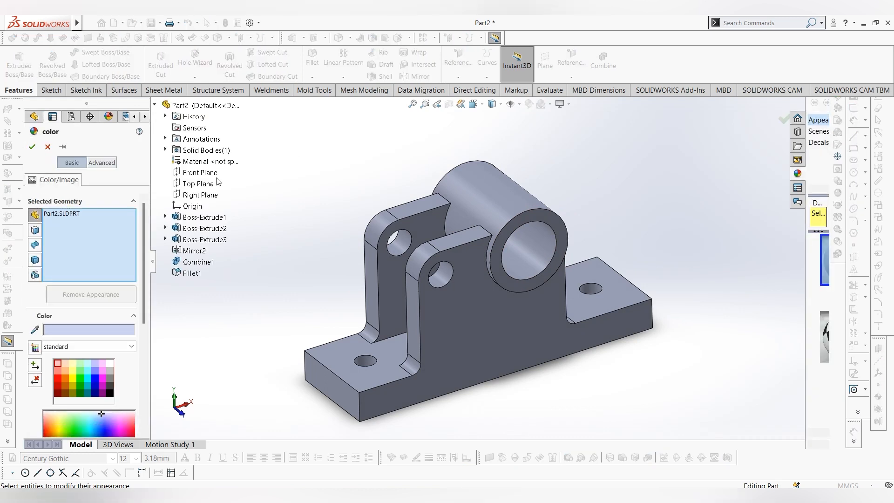
Change the whole part's appearance colour to a medium blue with red 129 and green 141.
scroll(94, 372, down, 5)
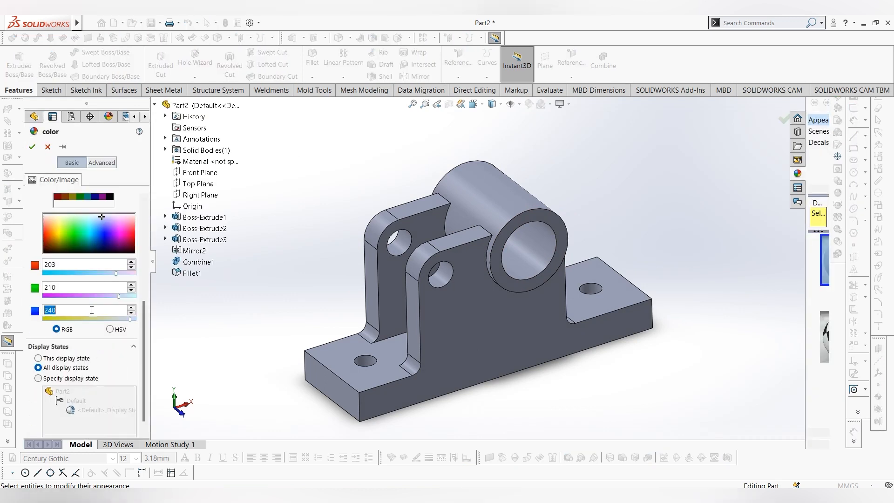
scroll(107, 239, up, 3)
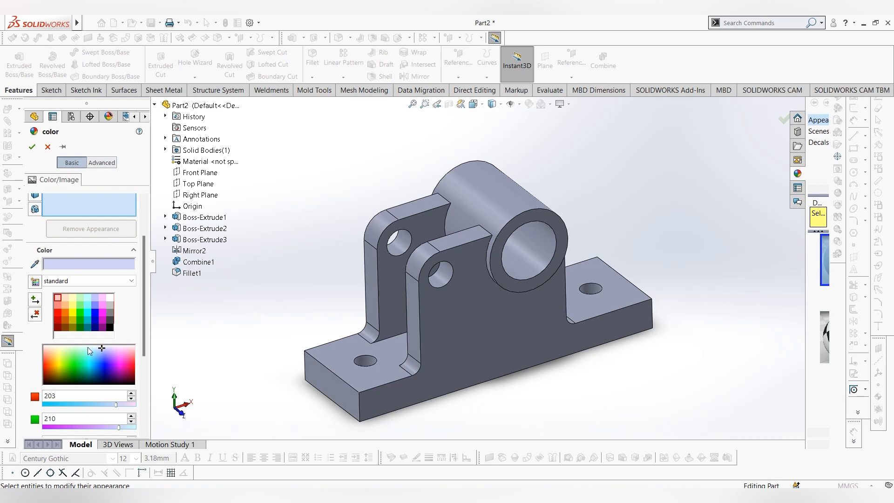
drag(90, 357, 70, 356)
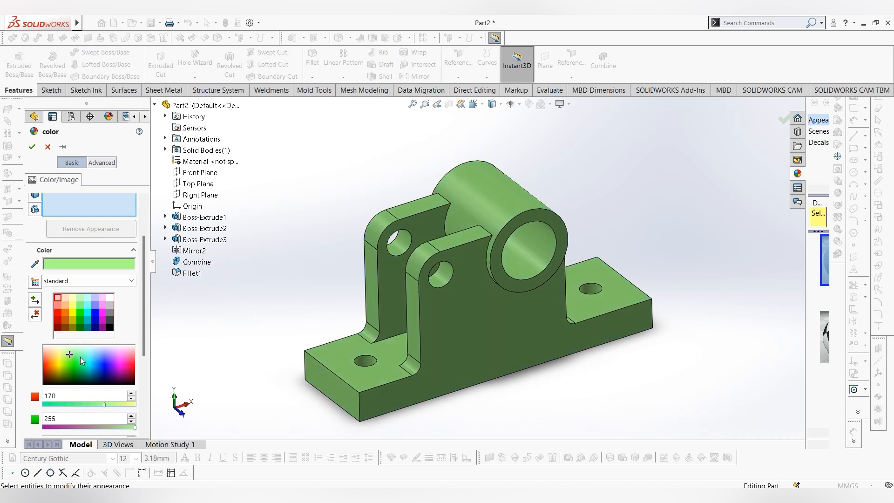
click(87, 363)
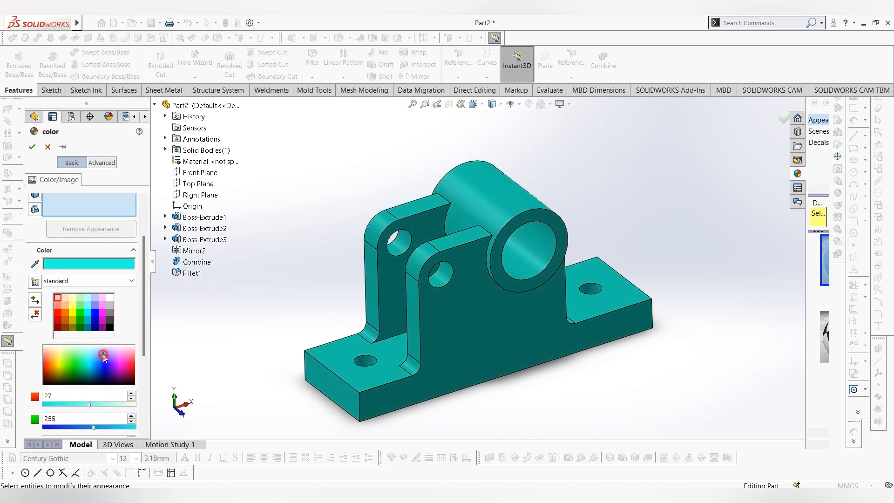
click(104, 355)
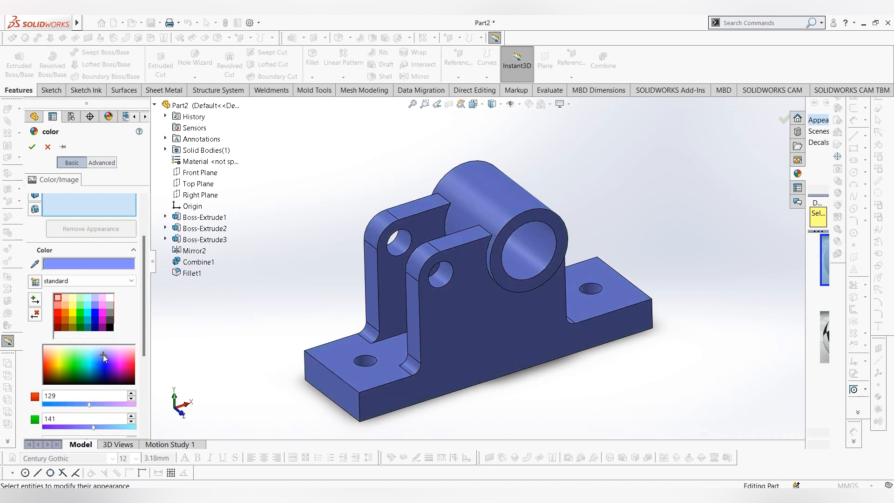
click(32, 148)
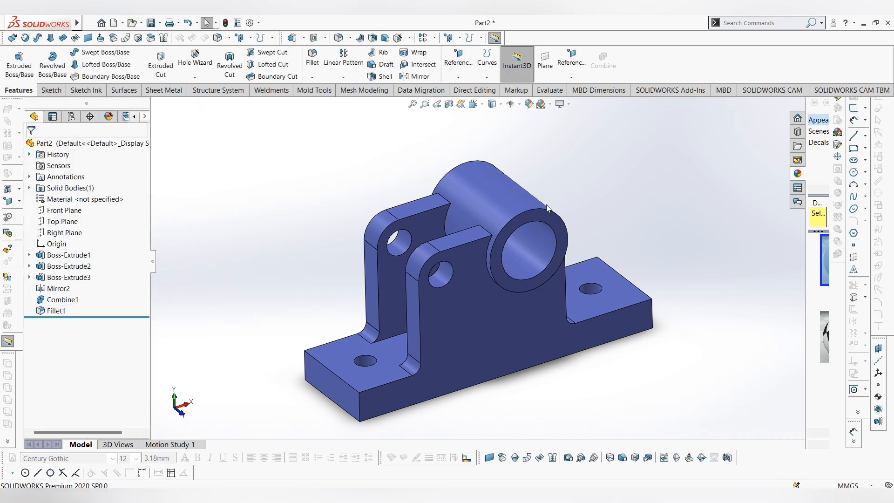
click(764, 275)
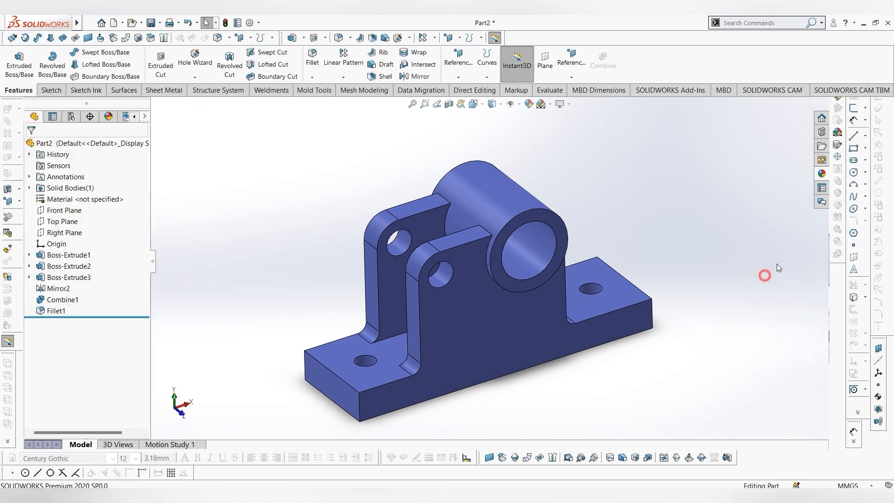